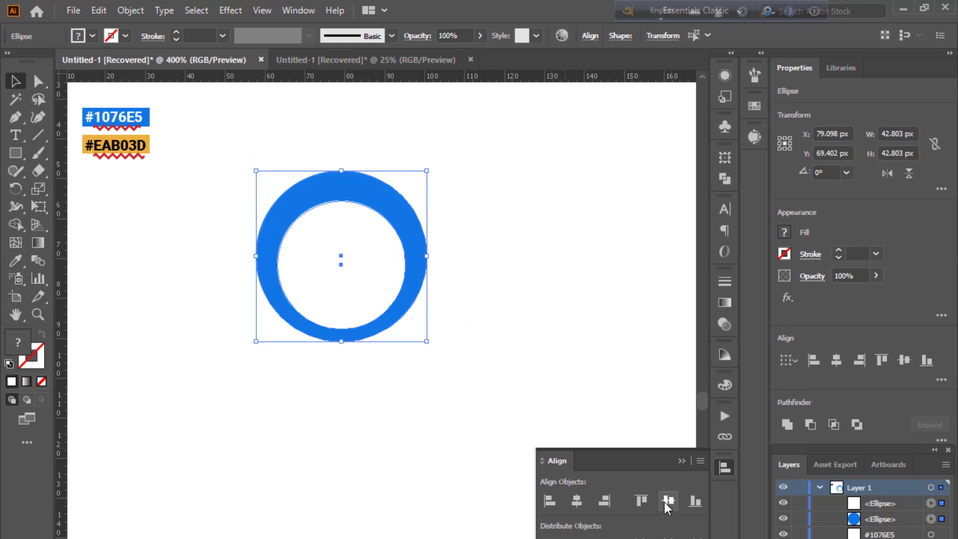
- Centre the white circle vertically on the blue circle to form an even ring, and deselect them
left_click(665, 501)
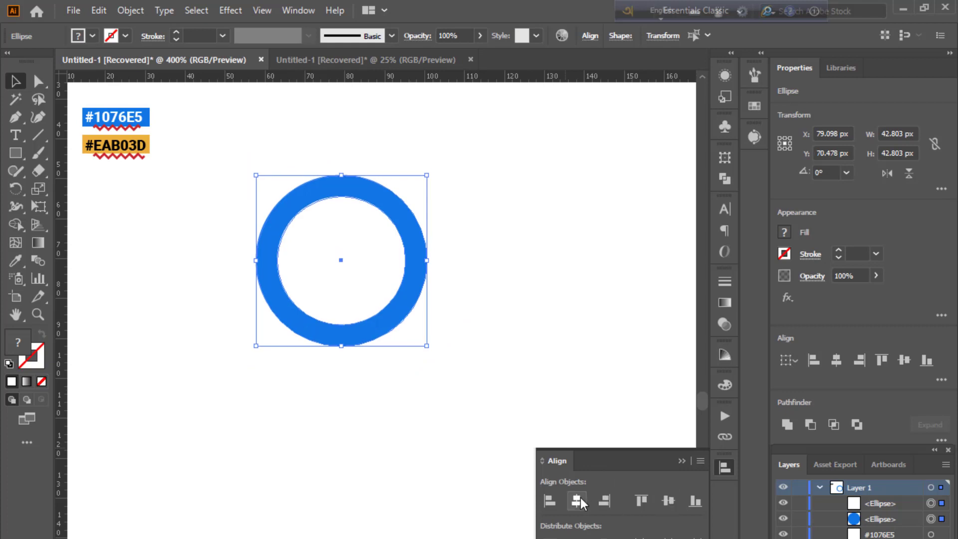
left_click(682, 461)
left_click(567, 378)
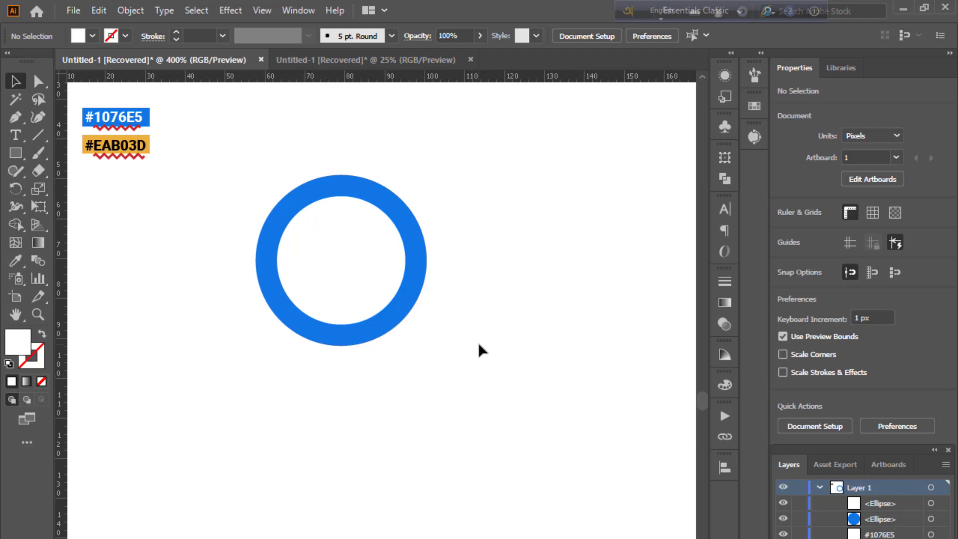
- Draw a white vertical rectangle about 4.9 by 31 px and shift it slightly right across the ring's upper-left section
left_click(20, 156)
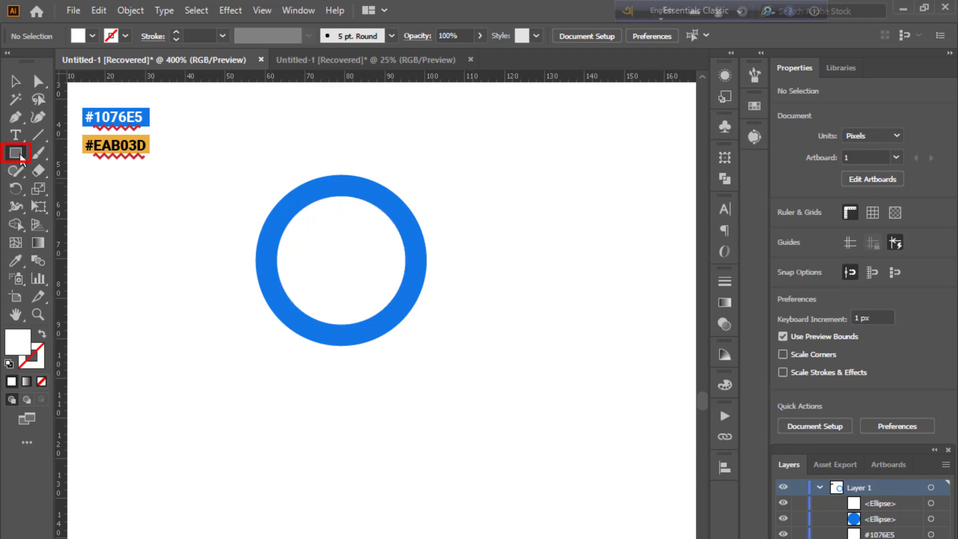
left_click_drag(266, 144, 286, 268)
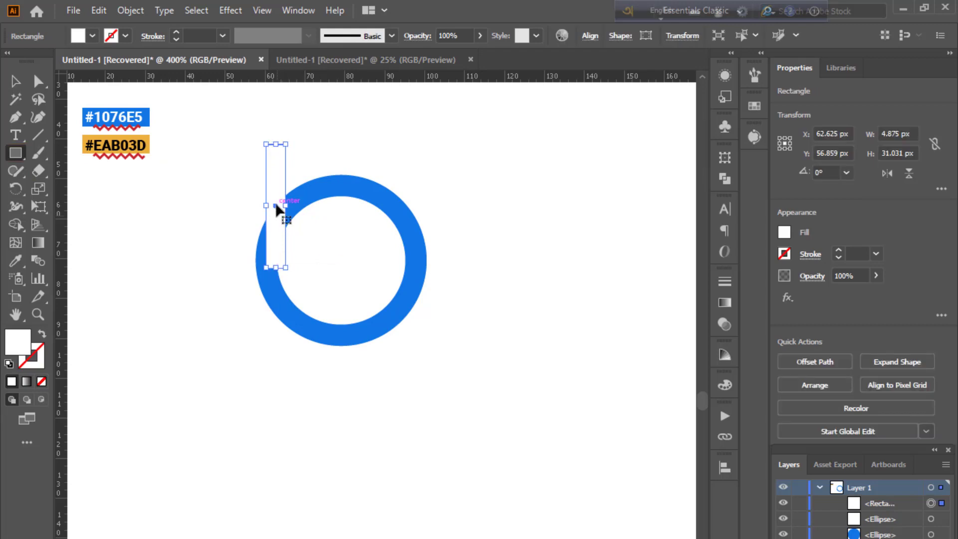
left_click_drag(276, 205, 284, 206)
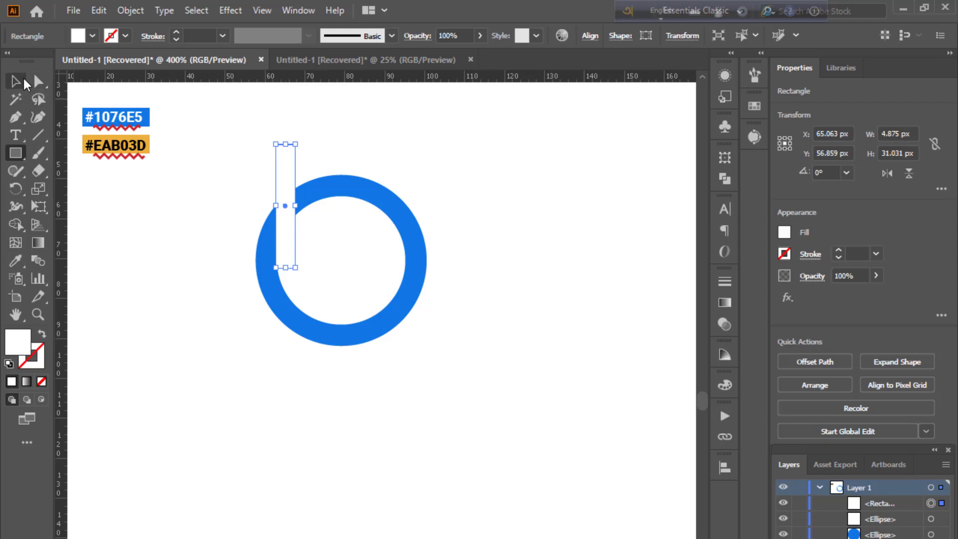
left_click(24, 80)
left_click(204, 322)
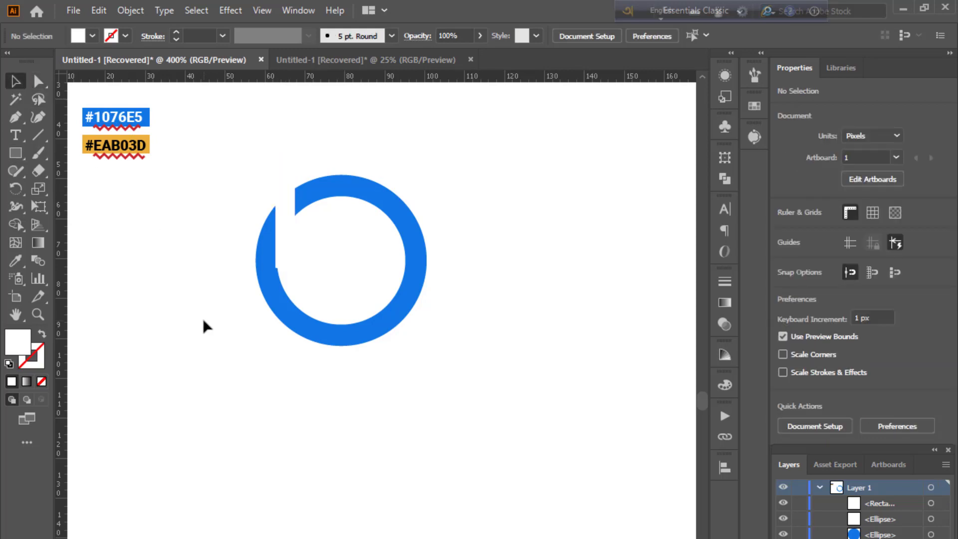
left_click(288, 217)
left_click_drag(298, 142, 290, 205)
key("ctrl+z")
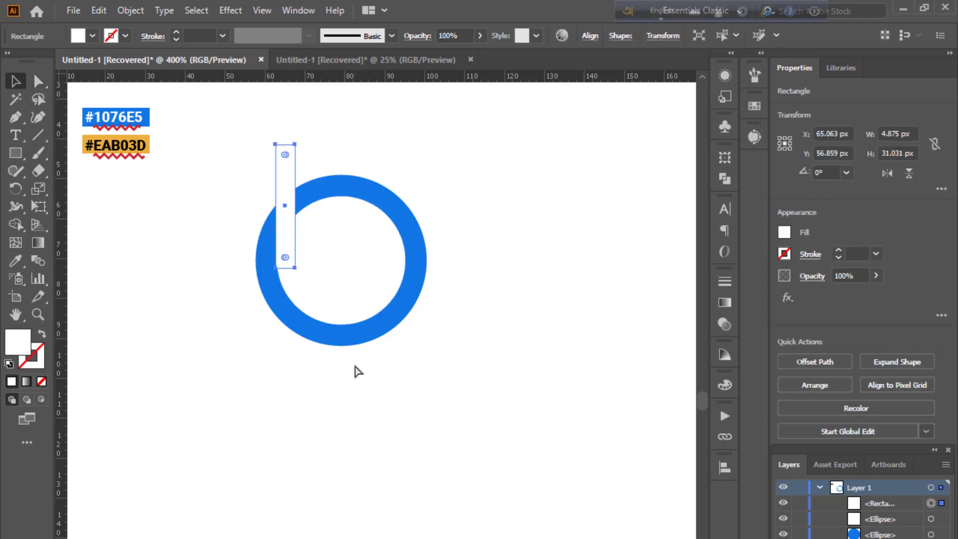
- Move the white rectangle slightly right so its left side meets the ring's inner edge
key("ctrl+plus")
key("ctrl+plus")
key("ctrl+plus")
left_click_drag(355, 370, 247, 186)
left_click(139, 259)
left_click_drag(273, 348, 279, 349)
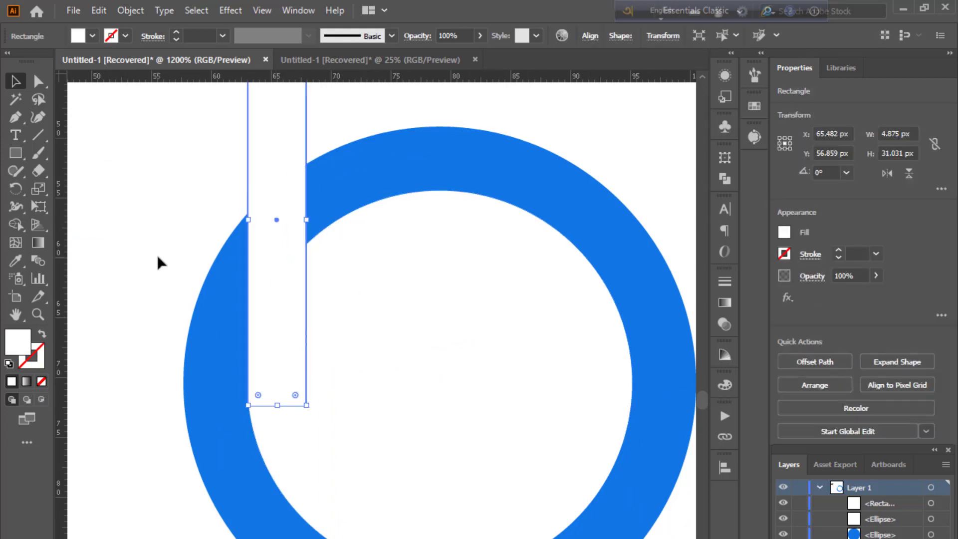
left_click(158, 258)
left_click(278, 306)
left_click(142, 247)
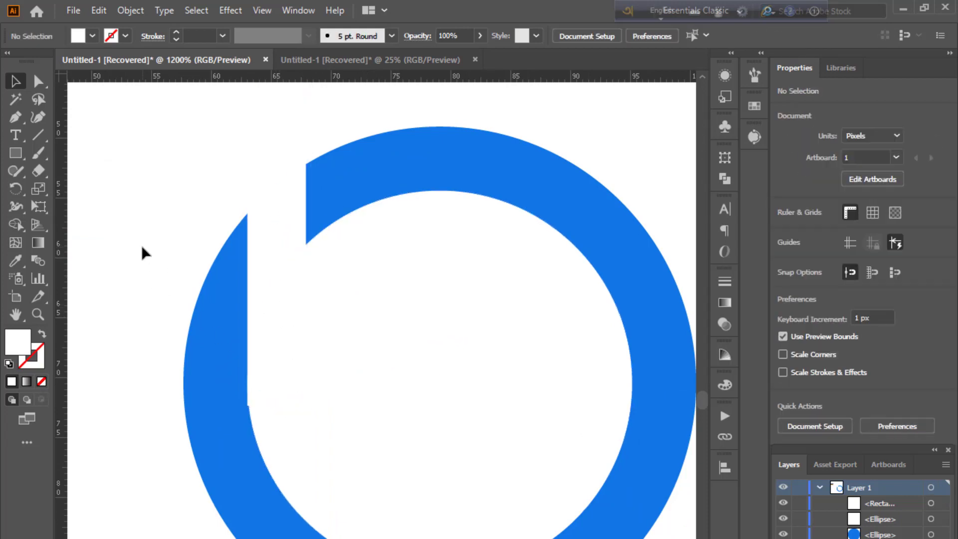
left_click(268, 339)
left_click_drag(270, 338, 271, 337)
left_click(146, 253)
left_click(252, 220)
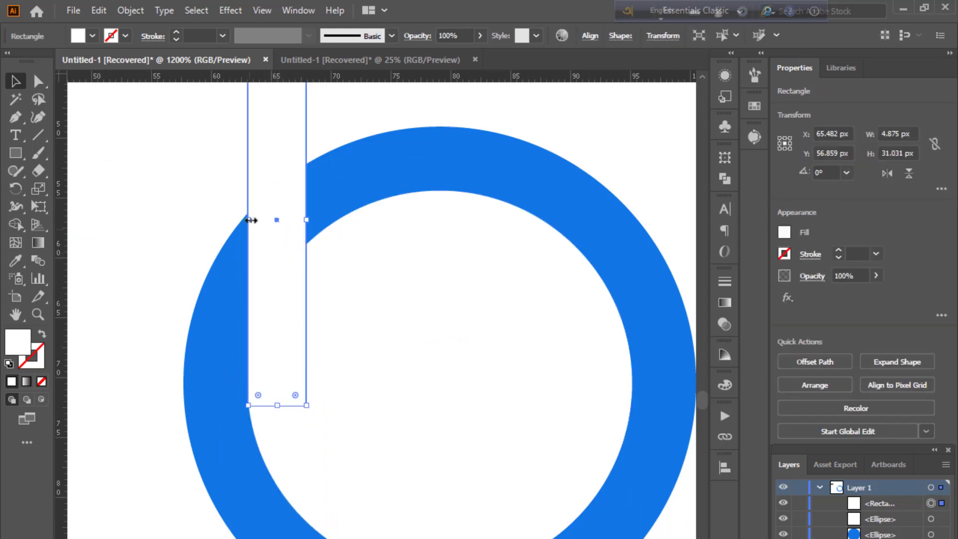
left_click_drag(248, 220, 248, 220)
left_click(116, 165)
- Fine-tune the rectangle's position so its left side runs smoothly into the ring's inner curve
key("ctrl+=")
key("ctrl+=")
key("ctrl+=")
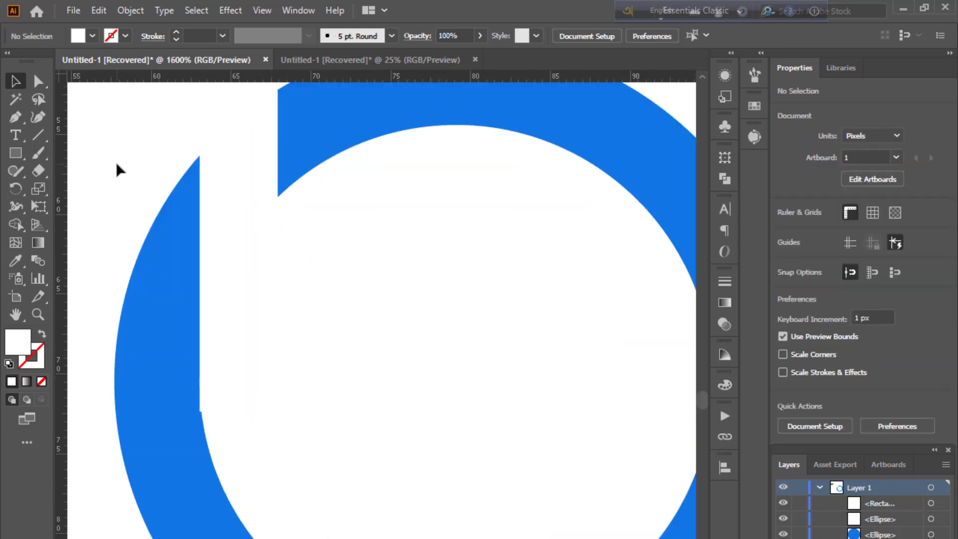
left_click_drag(148, 320, 505, 375)
left_click(504, 375)
scroll(449, 334, "up", 7)
scroll(421, 316, "down", 1)
left_click_drag(367, 188, 370, 186)
left_click(203, 198)
- Select the white rectangle together with both circles and move them closer to the colour code labels
key("ctrl+-")
key("ctrl+-")
key("ctrl+-")
key("ctrl+-")
key("ctrl+-")
key("ctrl+-")
key("ctrl+-")
key("ctrl+-")
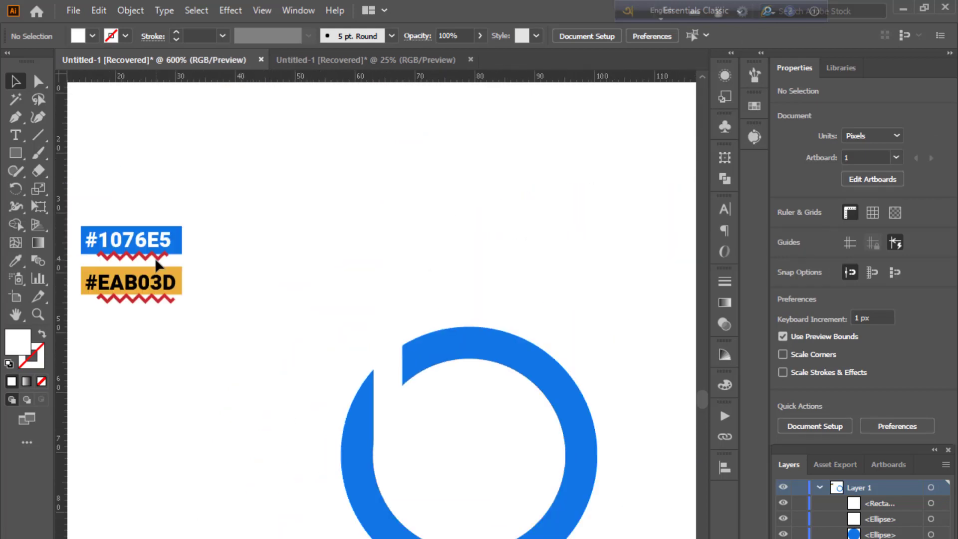
key("ctrl+=")
key("ctrl+=")
key("ctrl+=")
left_click_drag(322, 281, 466, 385)
left_click(502, 447)
left_click_drag(502, 446, 305, 208)
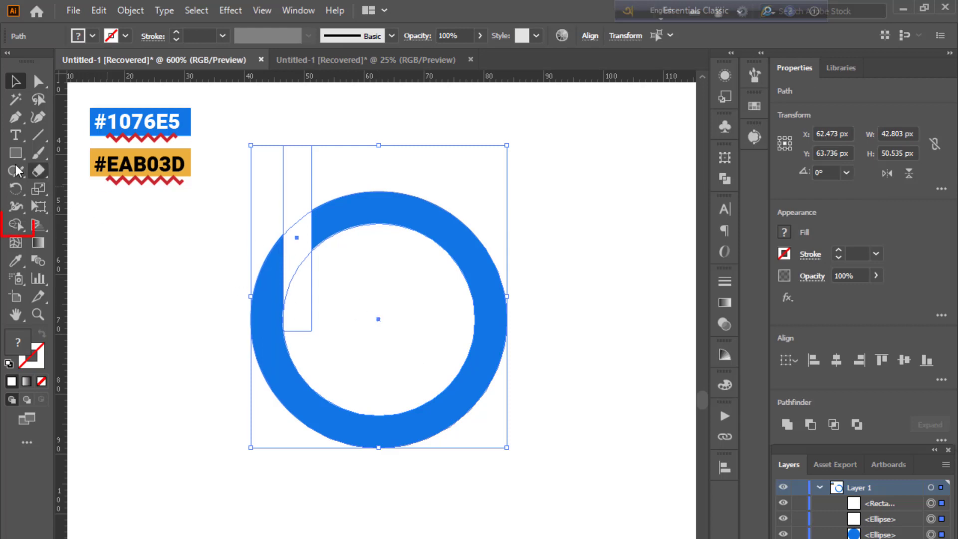
- Remove the rectangle's area from the ring with the Shape Builder tool, leaving a vertical gap at its upper left, and deselect
left_click(19, 223)
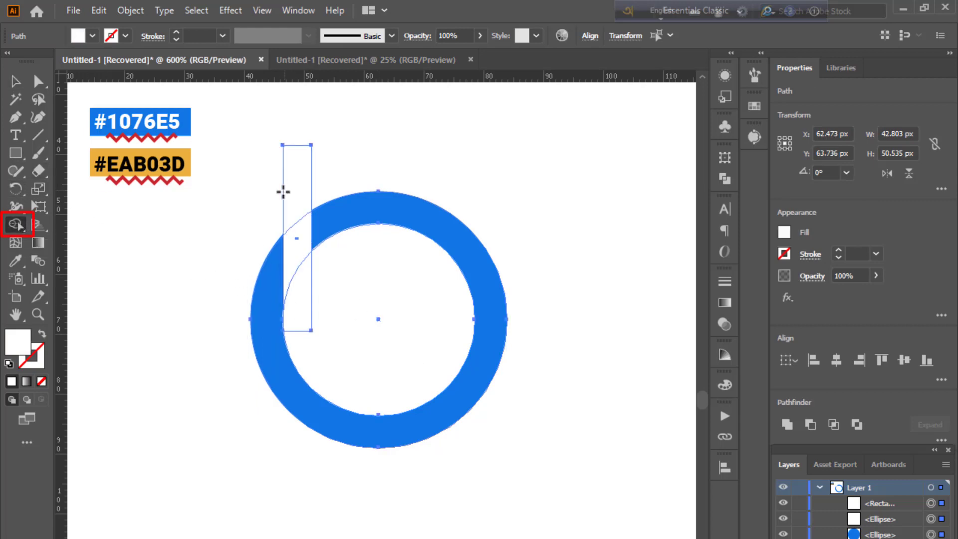
key("alt")
mouse_move(295, 228)
left_mouse_down()
mouse_move(301, 240)
mouse_move(295, 131)
mouse_move(315, 250)
left_mouse_up()
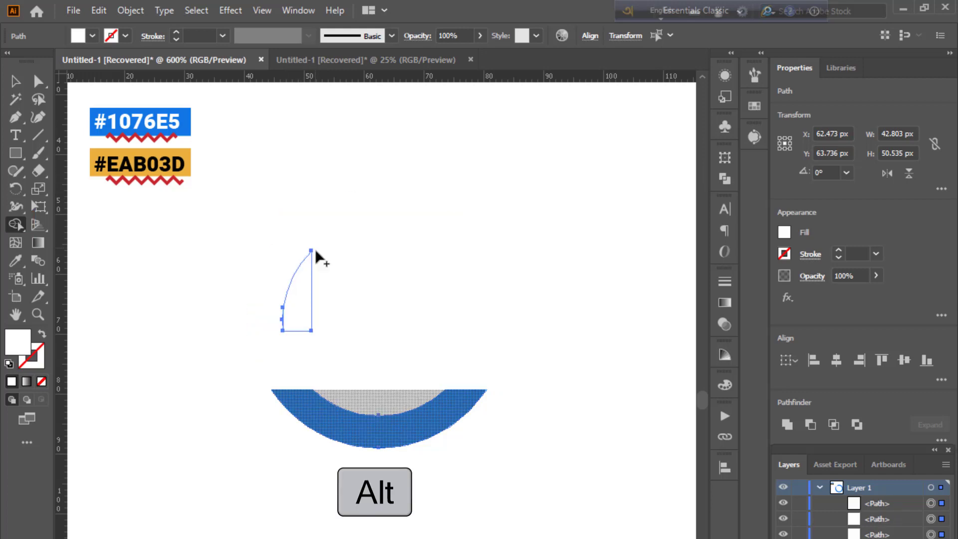
key("ctrl+z")
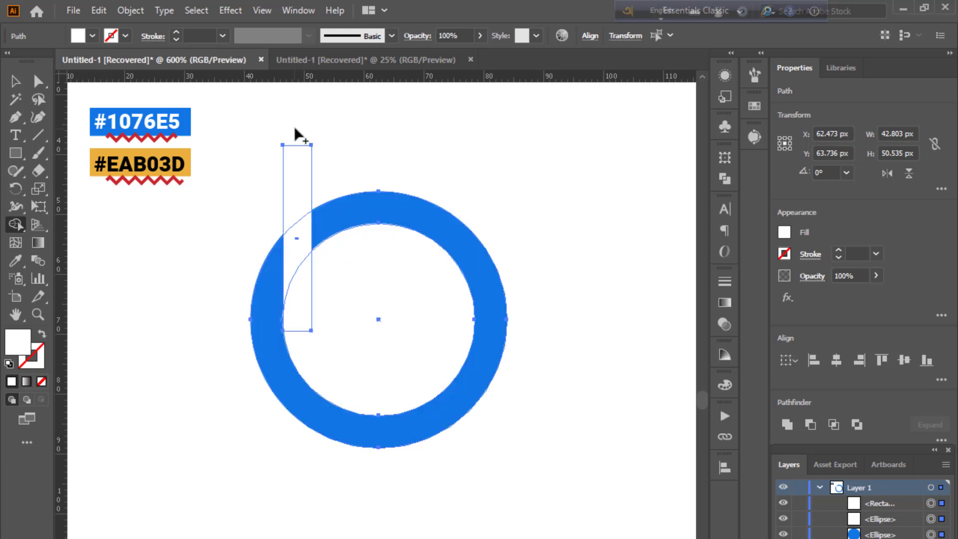
mouse_move(295, 131)
left_mouse_down()
mouse_move(307, 301)
mouse_move(313, 320)
mouse_move(348, 333)
left_mouse_up()
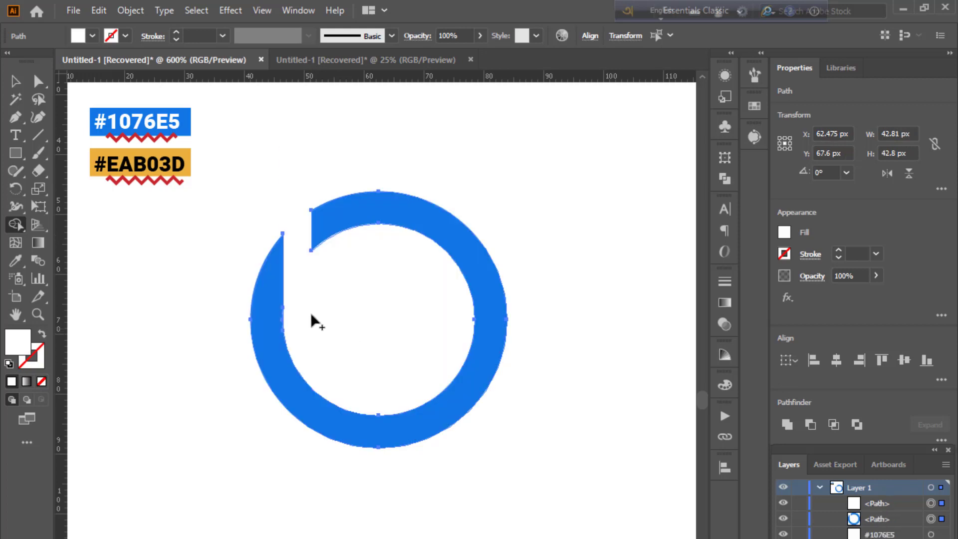
left_click(20, 87)
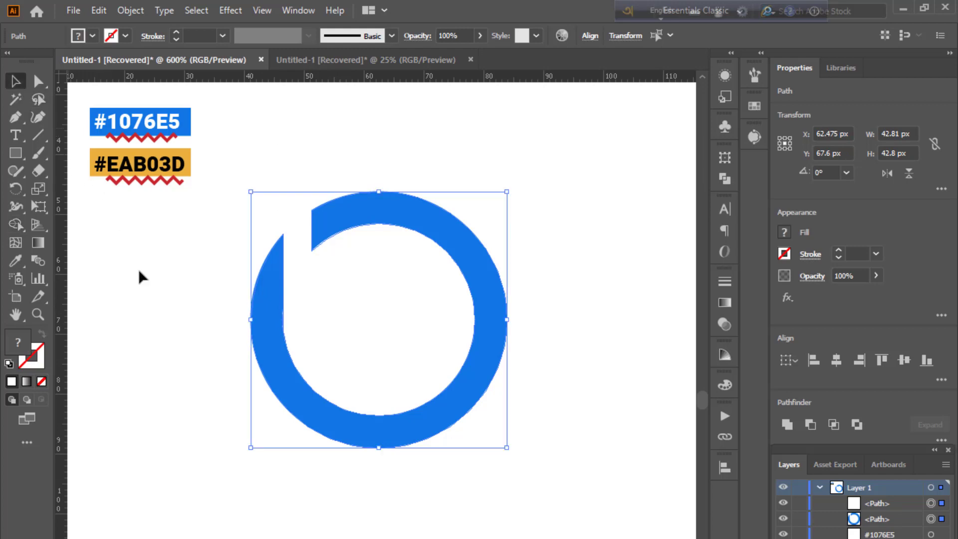
left_click(156, 324)
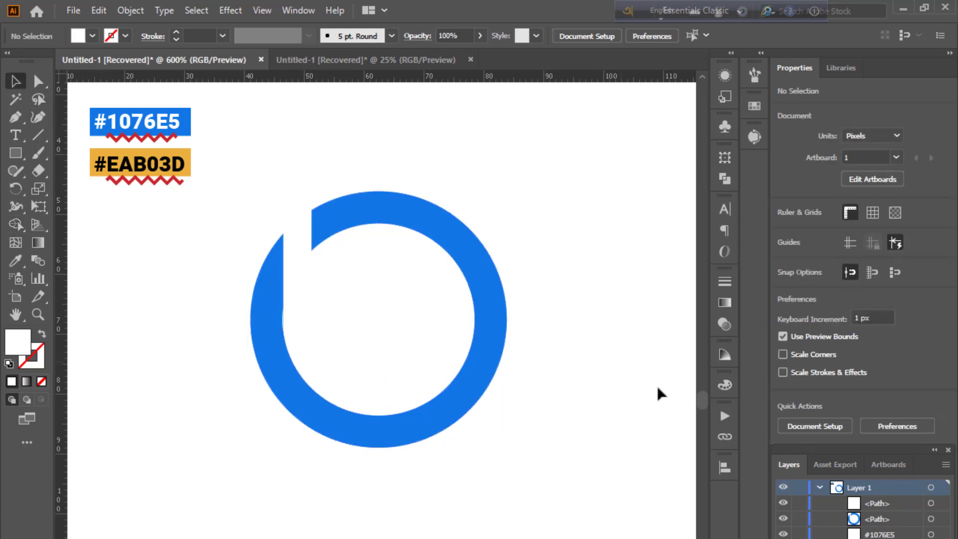
- Draw a vertical bar about 3.4 by 20.6 px in the middle of the ring and fill it with the ring's blue
scroll(343, 332, "down", 1)
key("m")
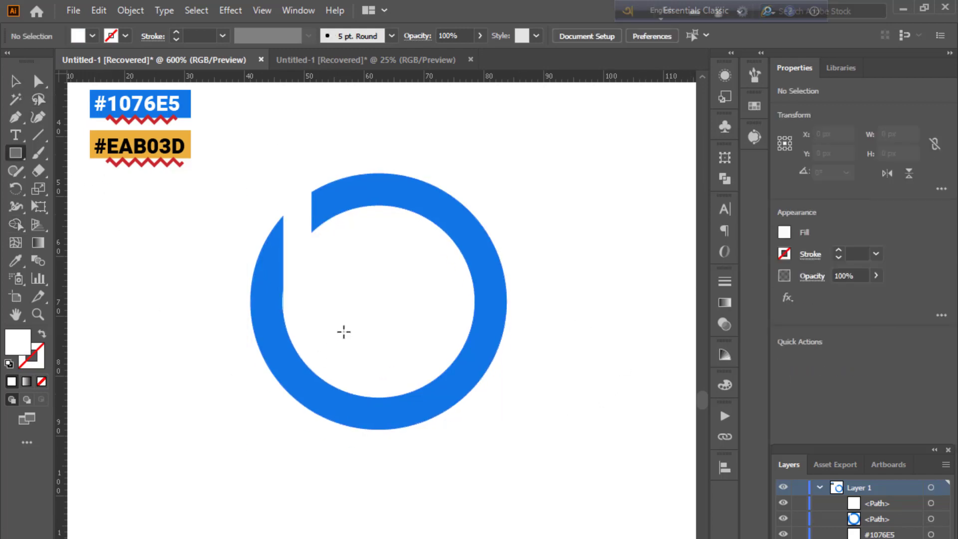
left_click_drag(368, 251, 389, 374)
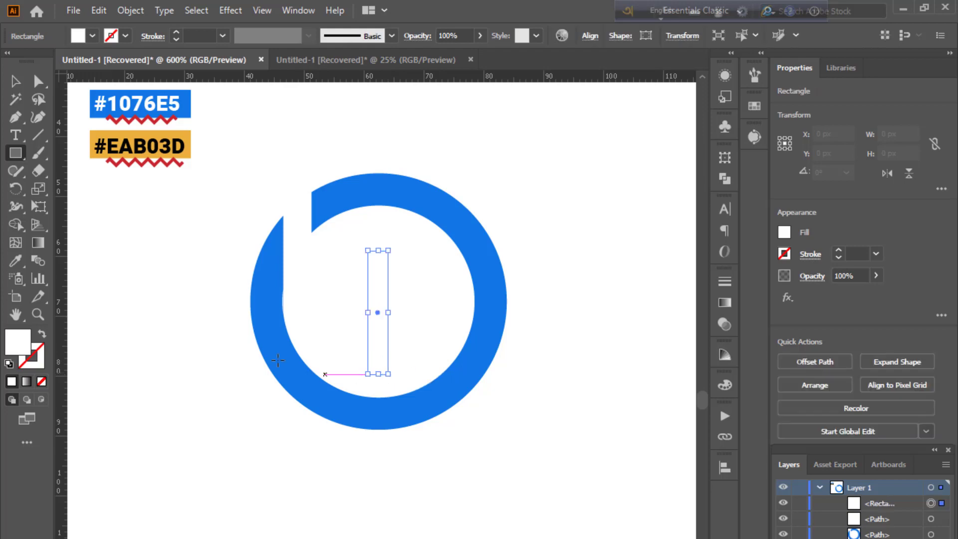
left_click(16, 260)
left_click(268, 312)
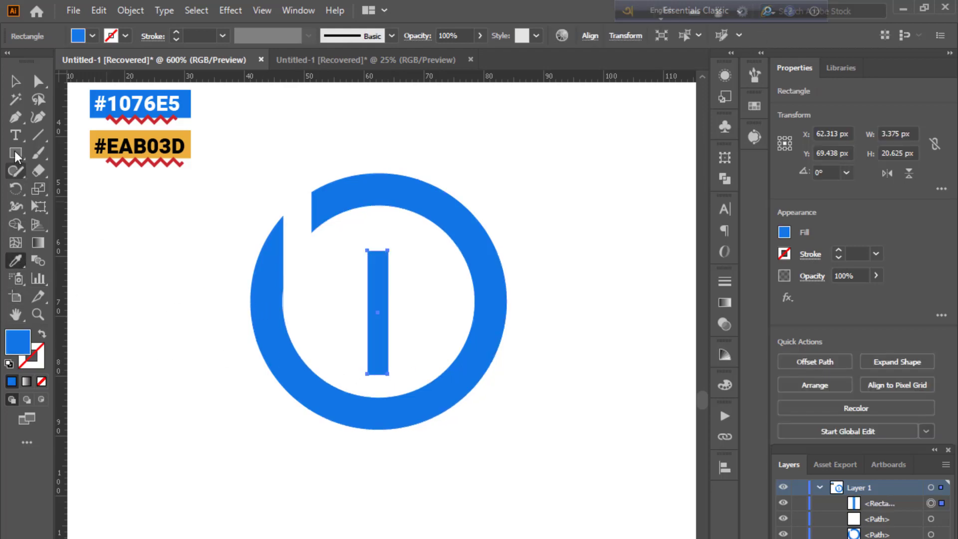
- Duplicate the blue bar on both sides to make three evenly spaced vertical bars inside the ring
left_click(16, 81)
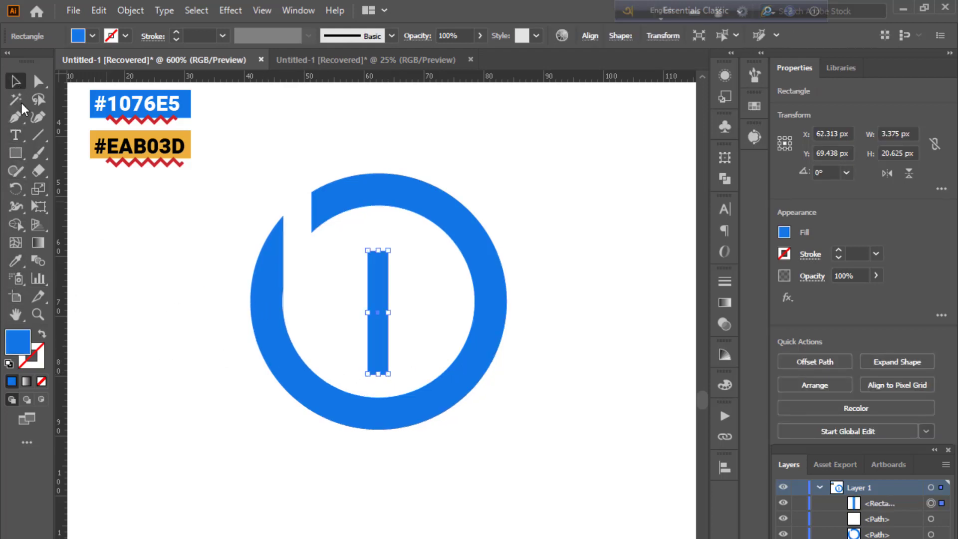
left_click(126, 415)
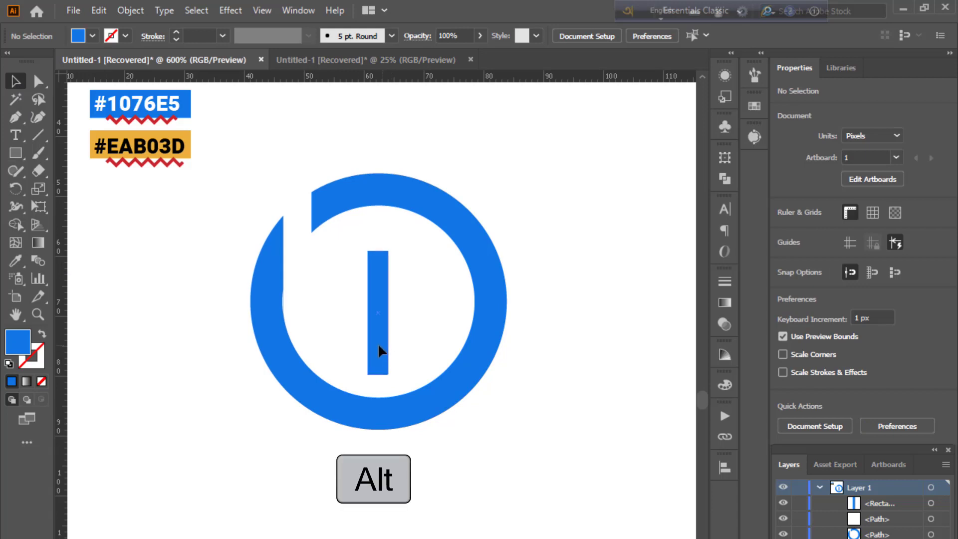
left_click_drag(379, 350, 405, 330)
left_click(471, 483)
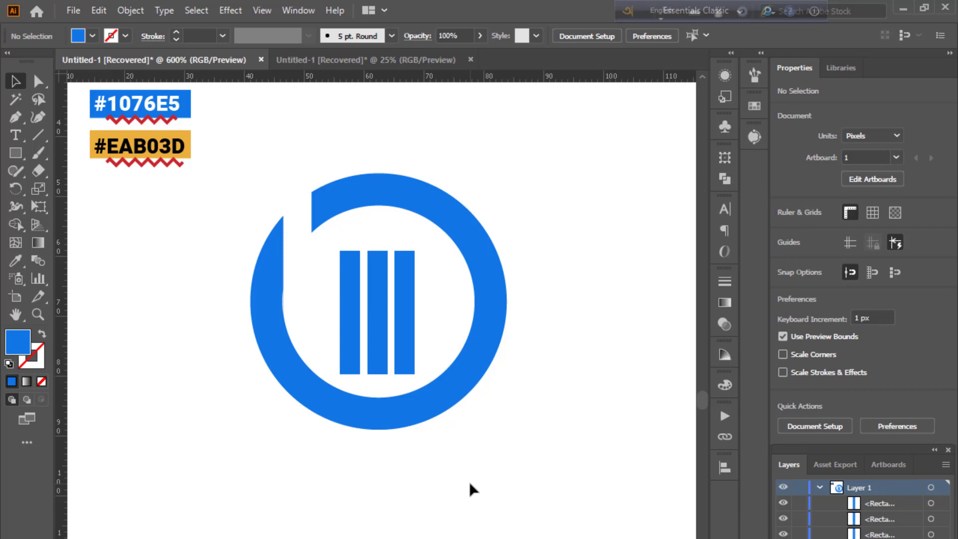
- Draw a horizontal rectangle about 9.1 by 2.8 px over the left bar's top and fill it with the background white
key("ctrl+plus")
key("ctrl+plus")
key("ctrl+plus")
key("m")
left_click_drag(277, 261, 423, 305)
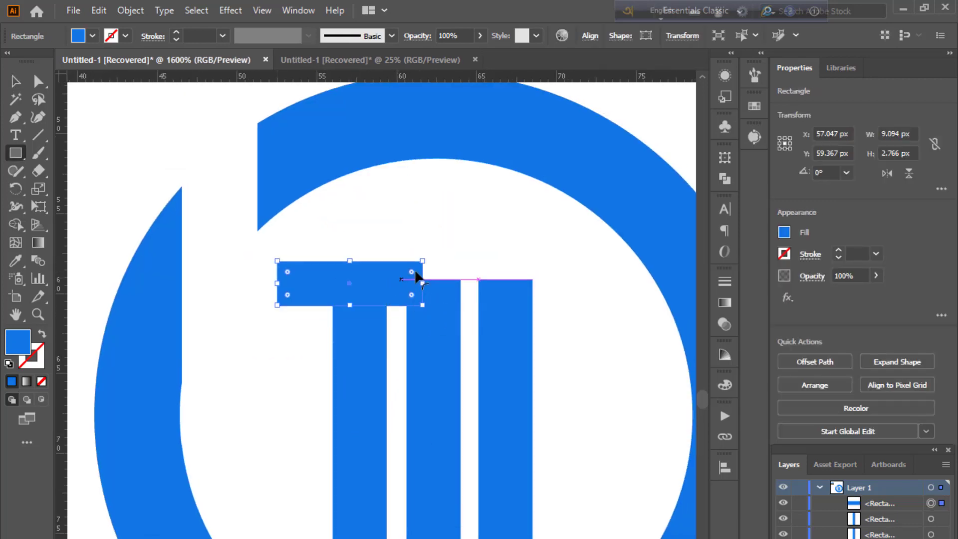
left_click(20, 259)
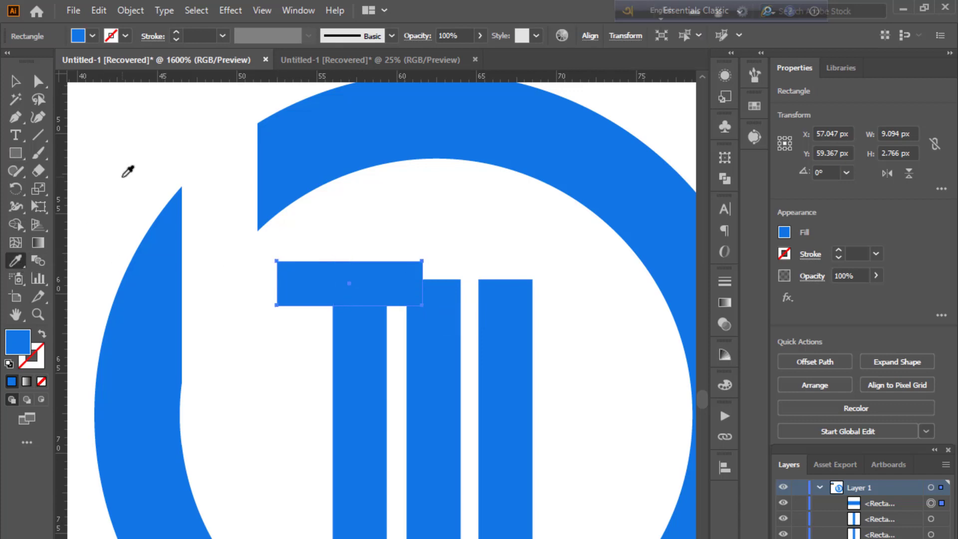
left_click(123, 176)
- Rotate the white rectangle to about 37.4° and place it diagonally across the left bar's top
left_click(15, 81)
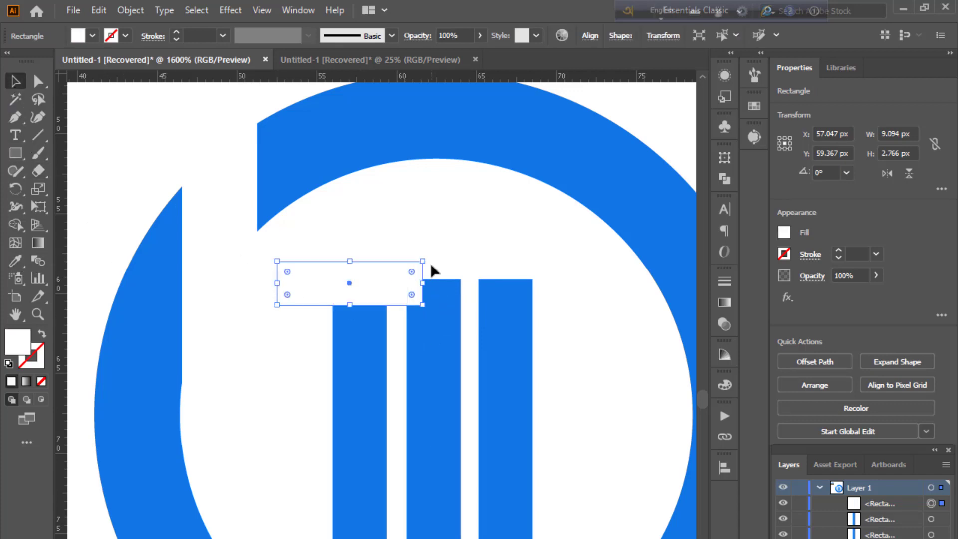
left_click_drag(429, 260, 384, 224)
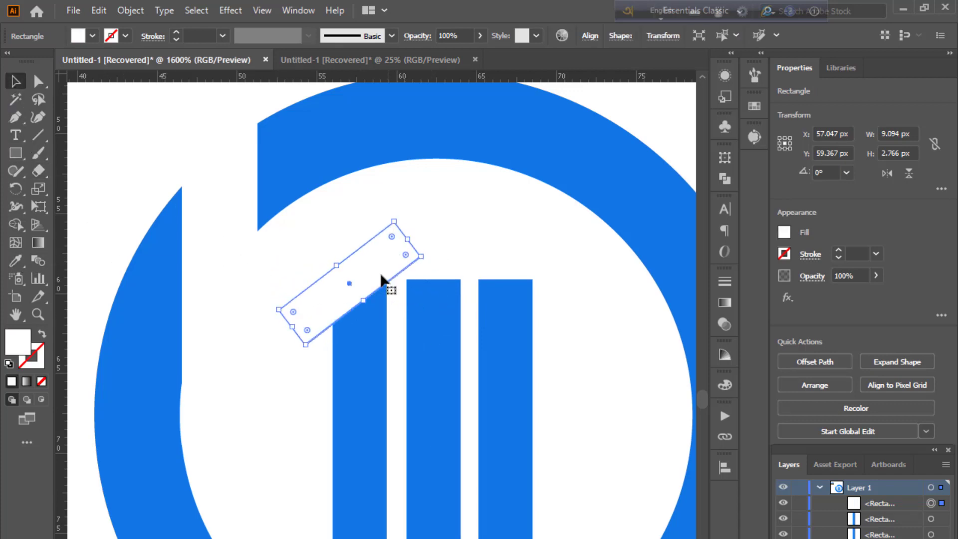
left_click_drag(351, 277, 373, 272)
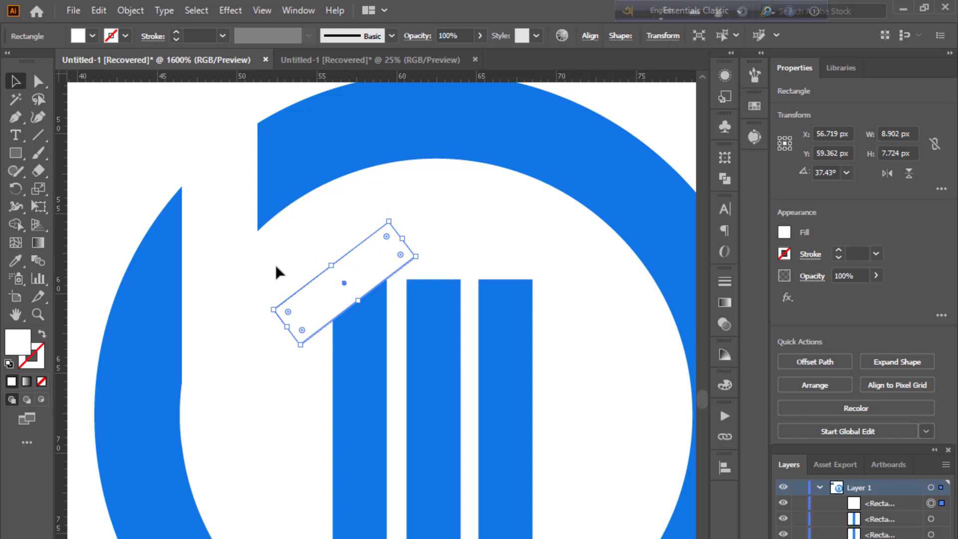
left_click(256, 237)
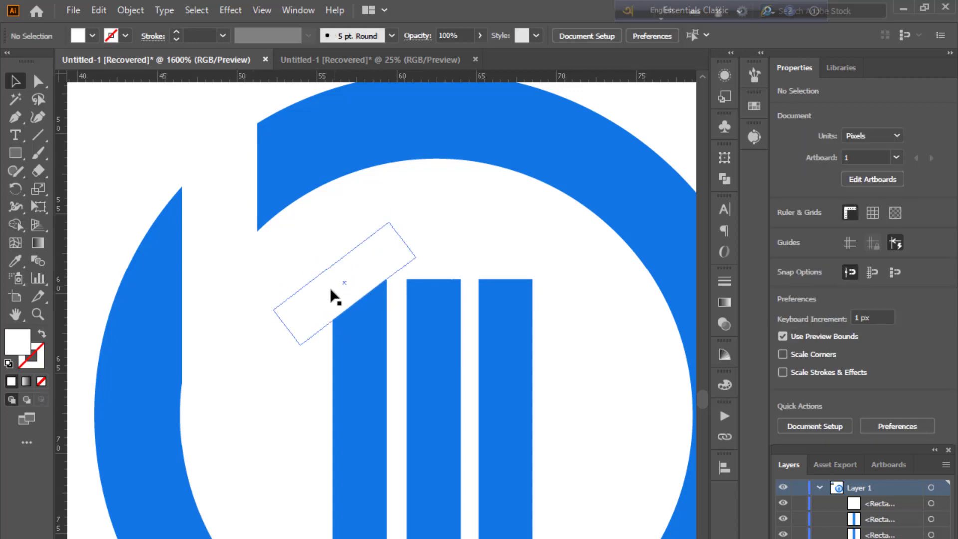
- Steepen the white rectangle to about 49.4° and reposition it so it covers the left bar's top corner diagonally
left_click(345, 284)
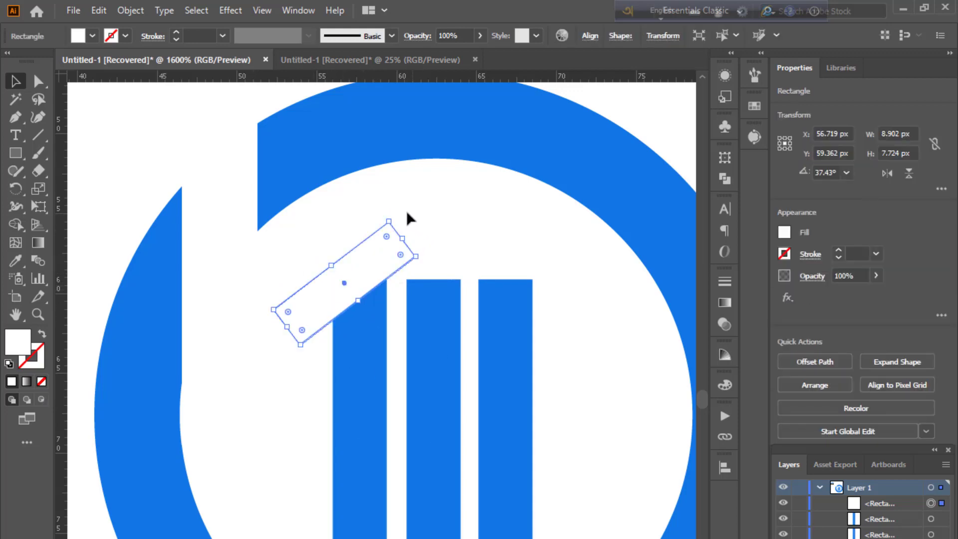
left_click_drag(394, 214, 365, 192)
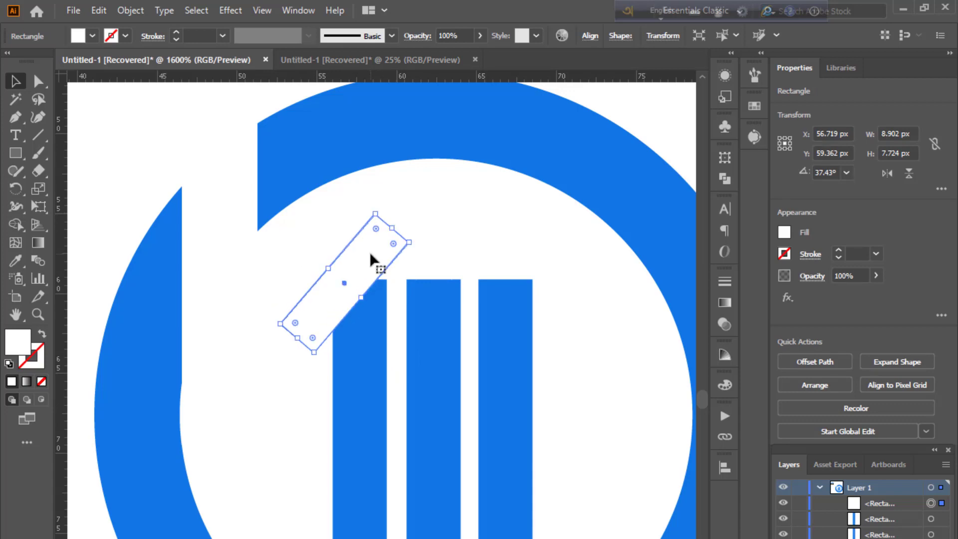
left_click_drag(371, 256, 374, 259)
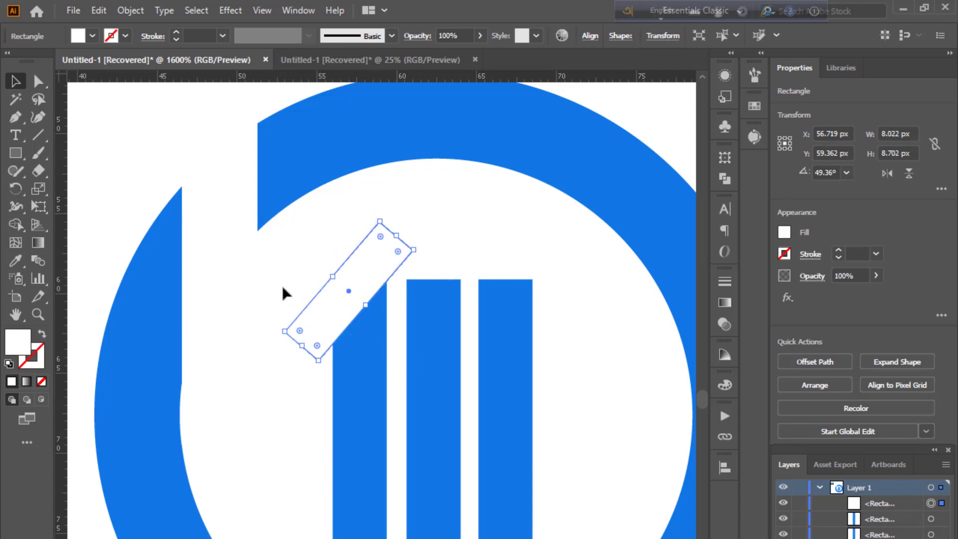
left_click(253, 280)
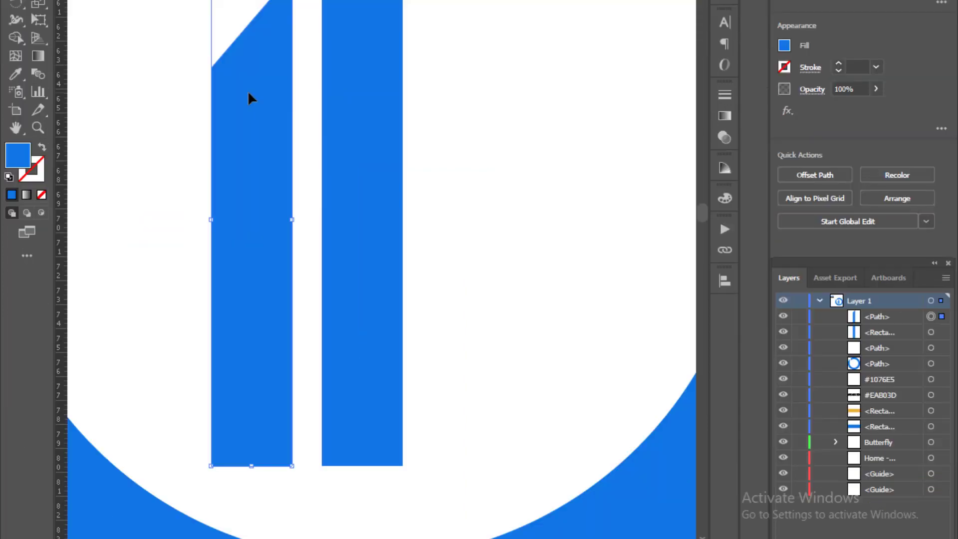
- Reflect a copy of the slanted left bar across the vertical axis and place it on the other side of the middle bar
right_click(251, 99)
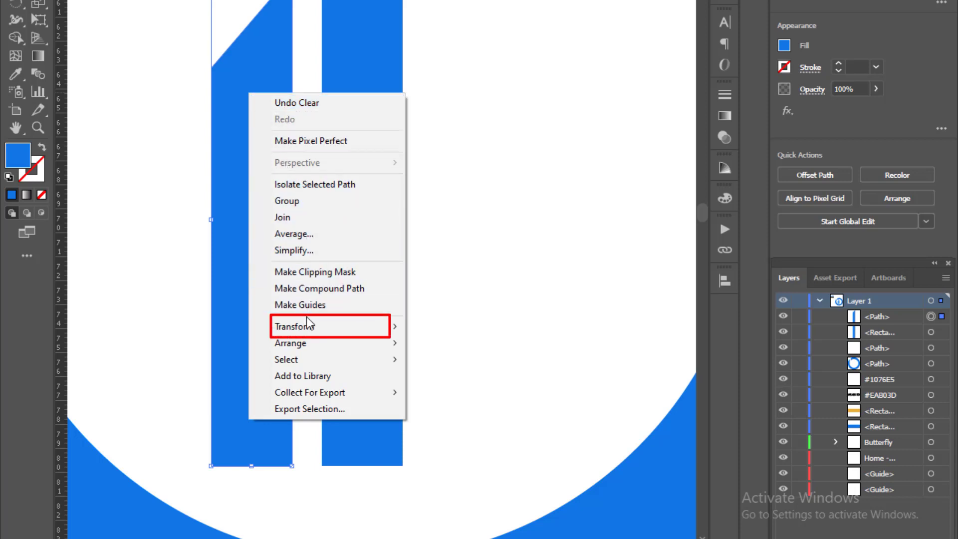
mouse_move(309, 327)
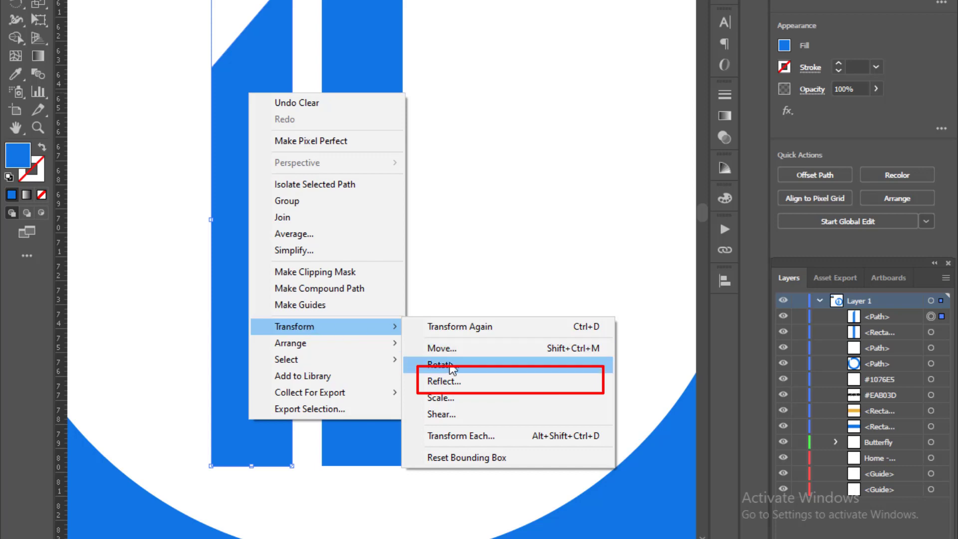
left_click(446, 382)
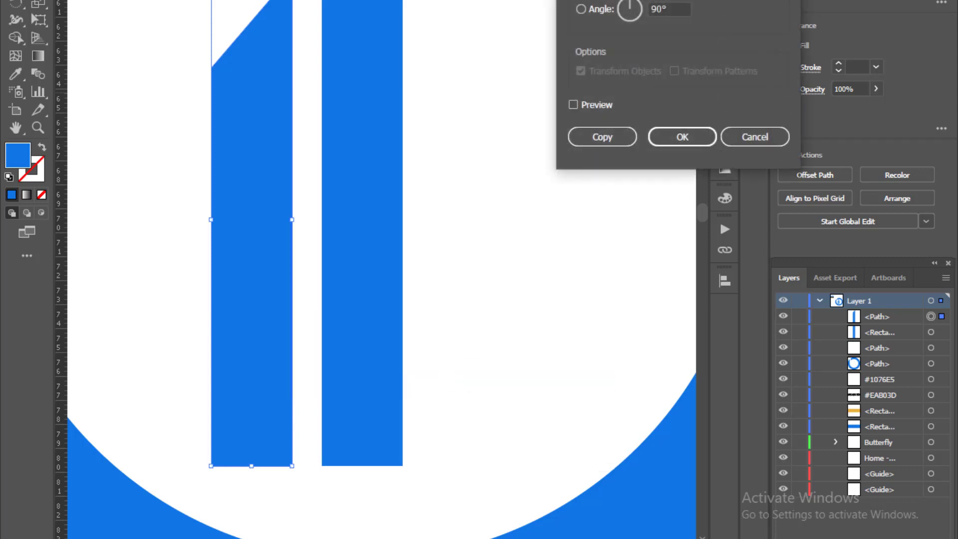
left_click_drag(636, 0, 489, 67)
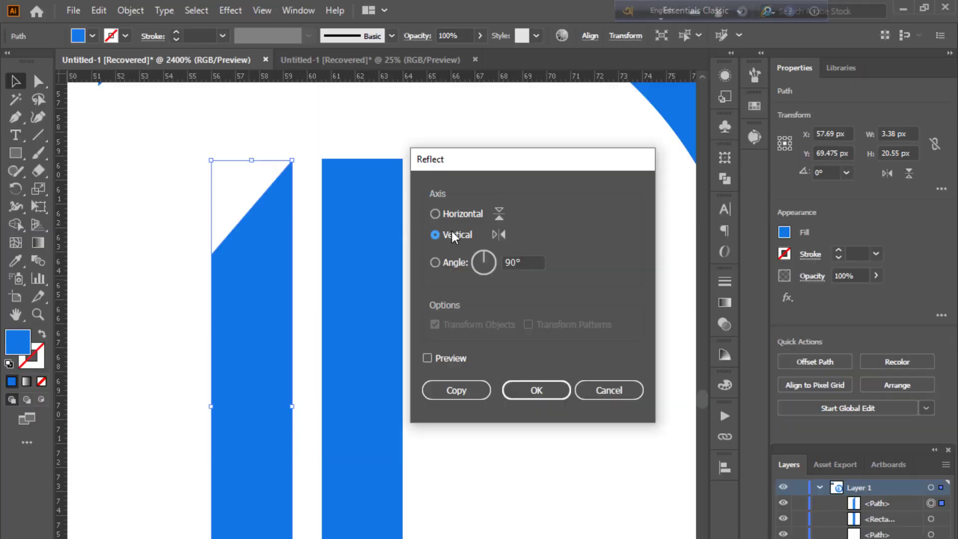
left_click(446, 361)
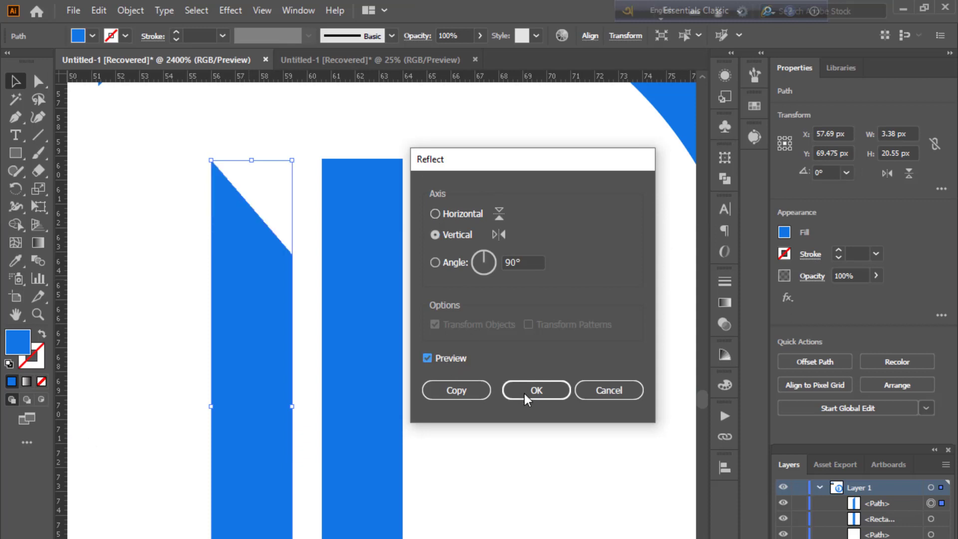
left_click(482, 391)
left_click_drag(255, 319, 471, 322)
left_click(558, 369)
- Draw a circle about 18.4 px in diameter over the lower part of the three bars
scroll(558, 369, "up", 2)
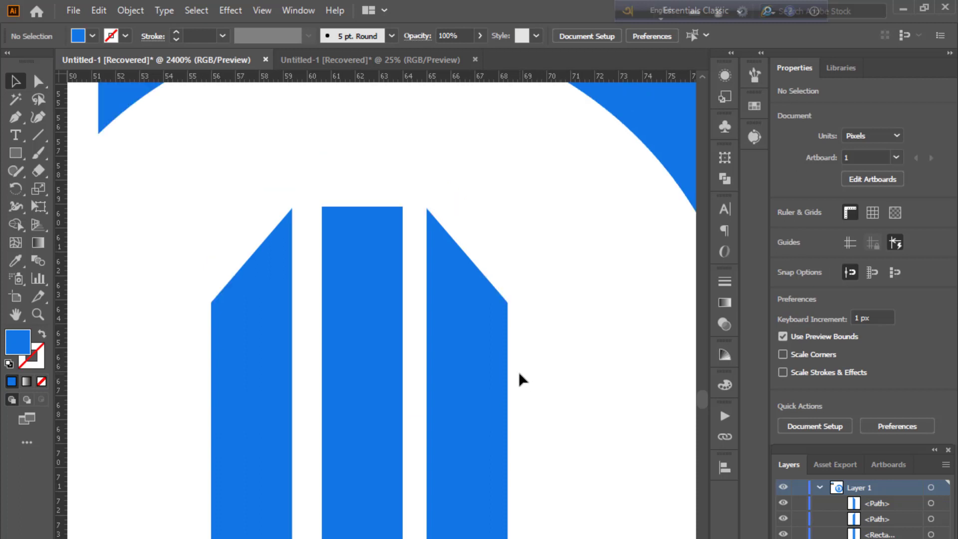
scroll(519, 372, "down", 2)
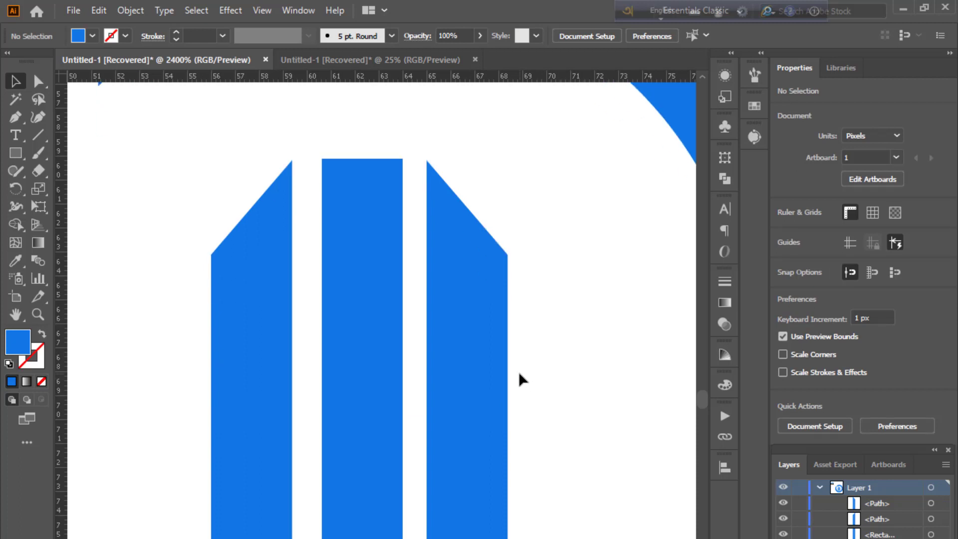
scroll(519, 371, "down", 4)
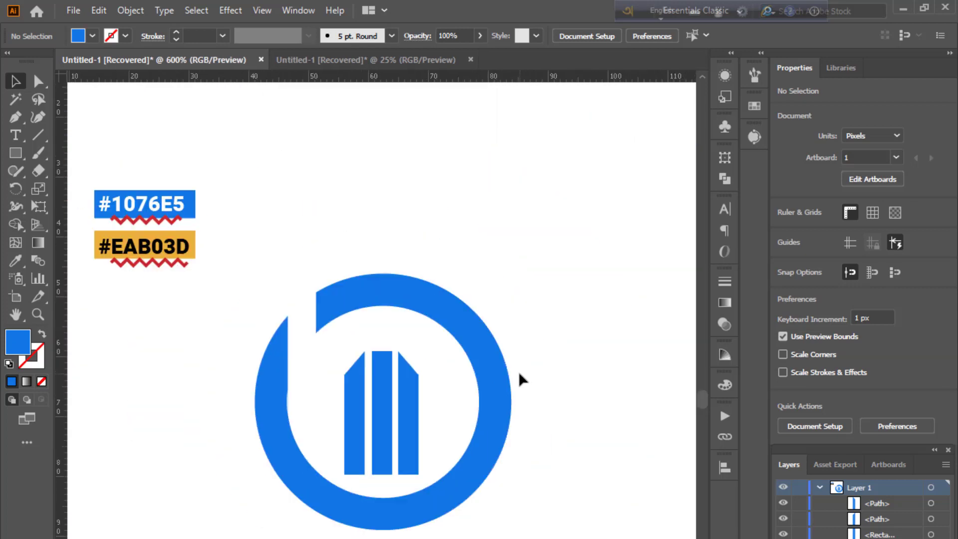
scroll(519, 372, "up", 1)
key("space")
left_click_drag(425, 318, 454, 306)
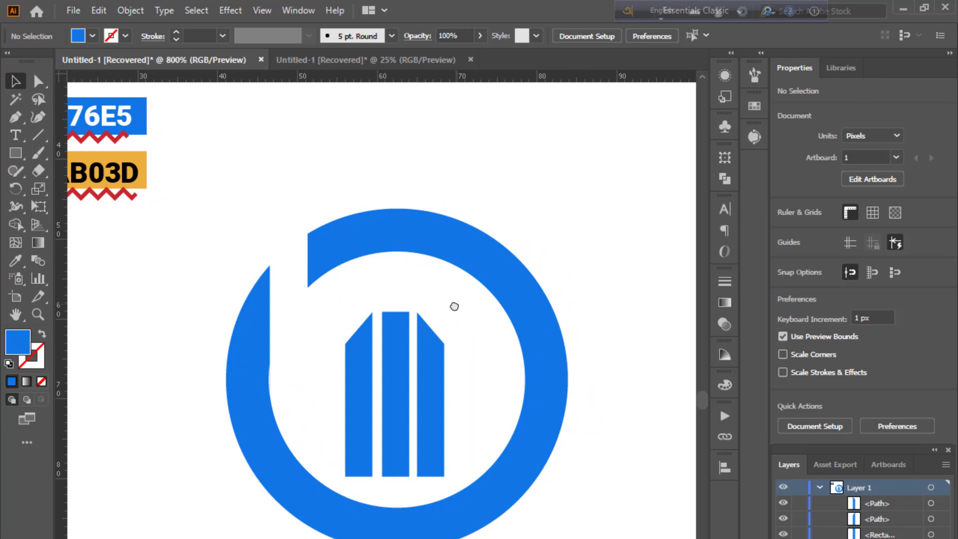
scroll(454, 307, "up", 1)
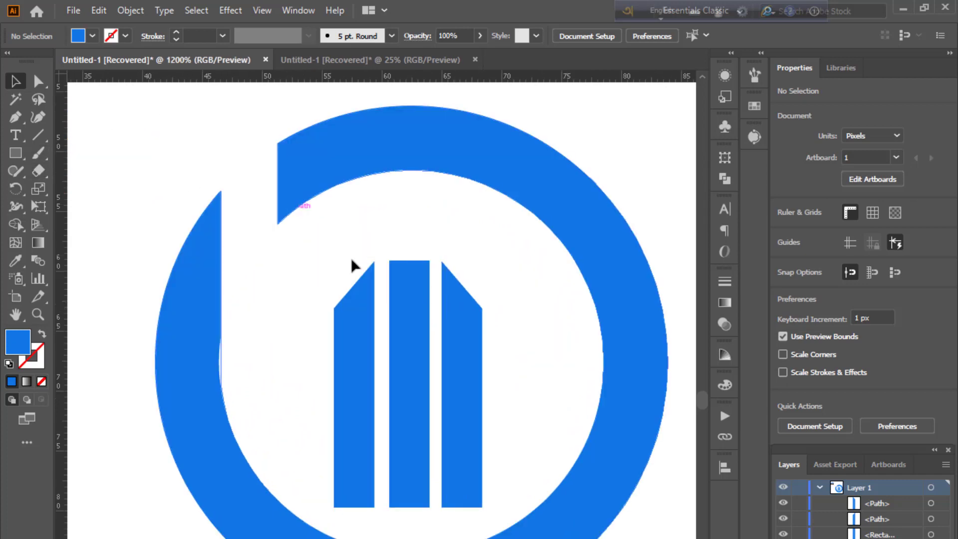
key("space")
left_click_drag(375, 275, 306, 210)
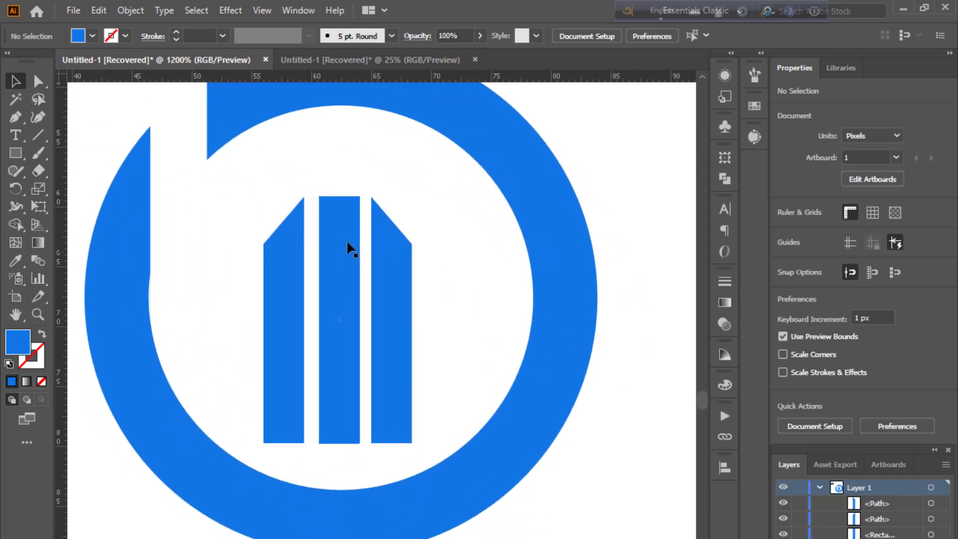
left_click(22, 150)
left_click(83, 190)
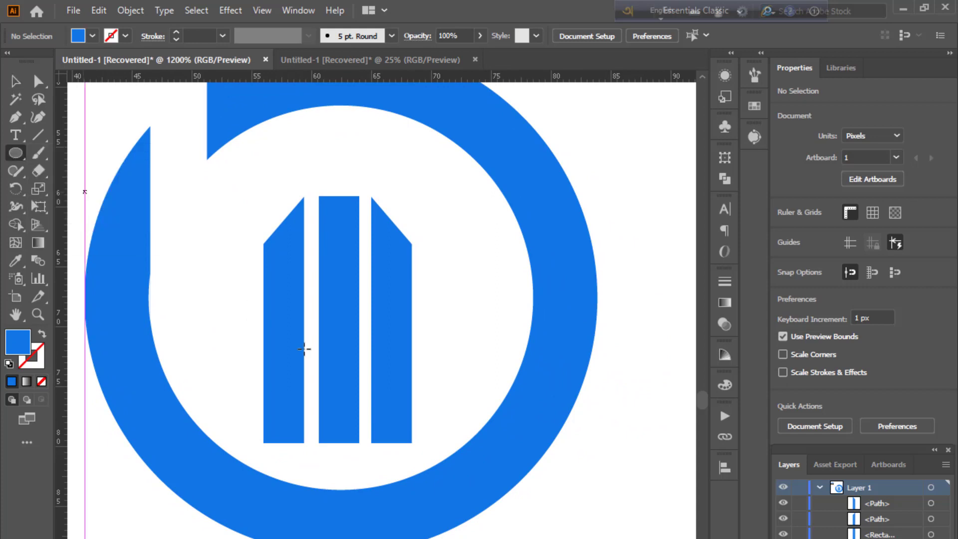
left_click_drag(224, 275, 445, 494)
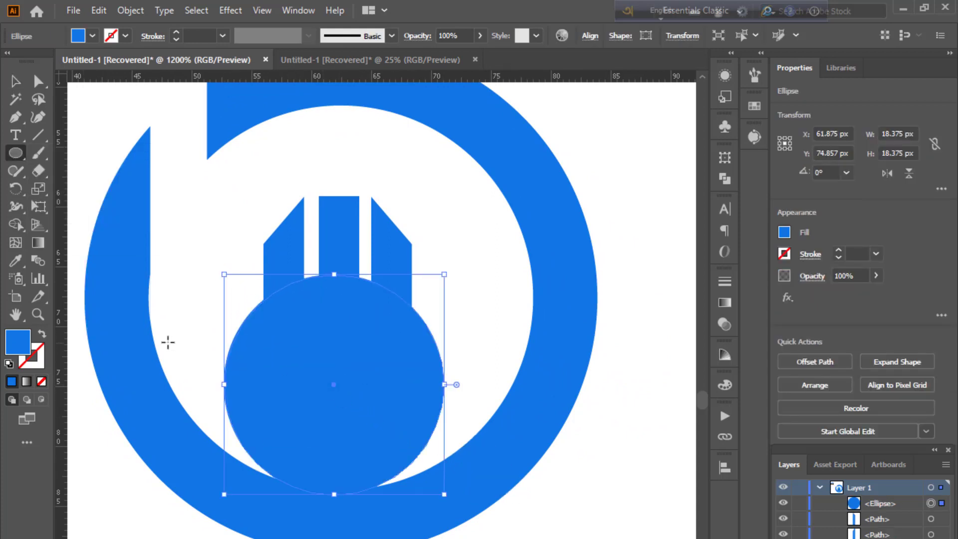
- Fill the new circle with a dark navy color
double_click(19, 347)
type("0A1E3A")
left_click(546, 340)
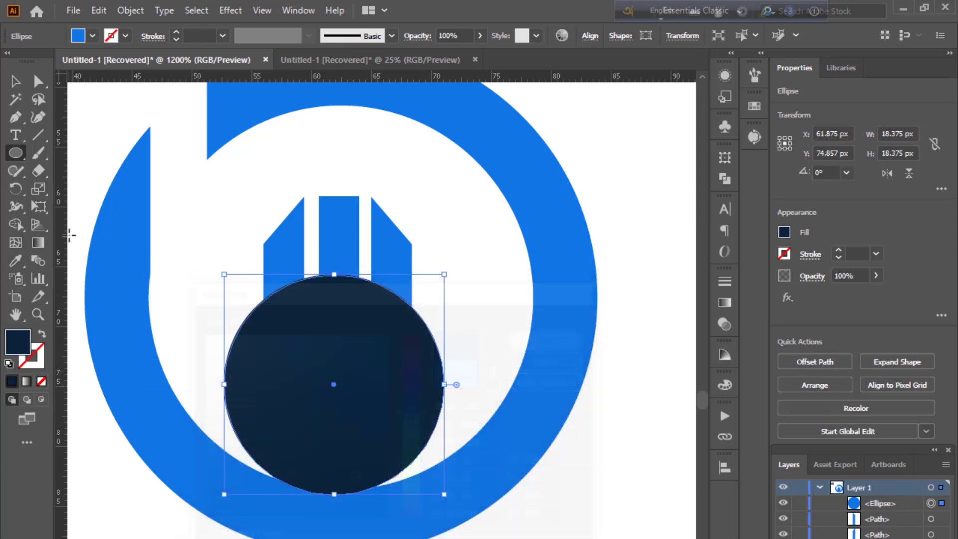
- Move the dark circle up, centered on the middle bar, so its lower edge meets the bars' bottom edge
left_click(17, 82)
left_click(342, 417, "shift")
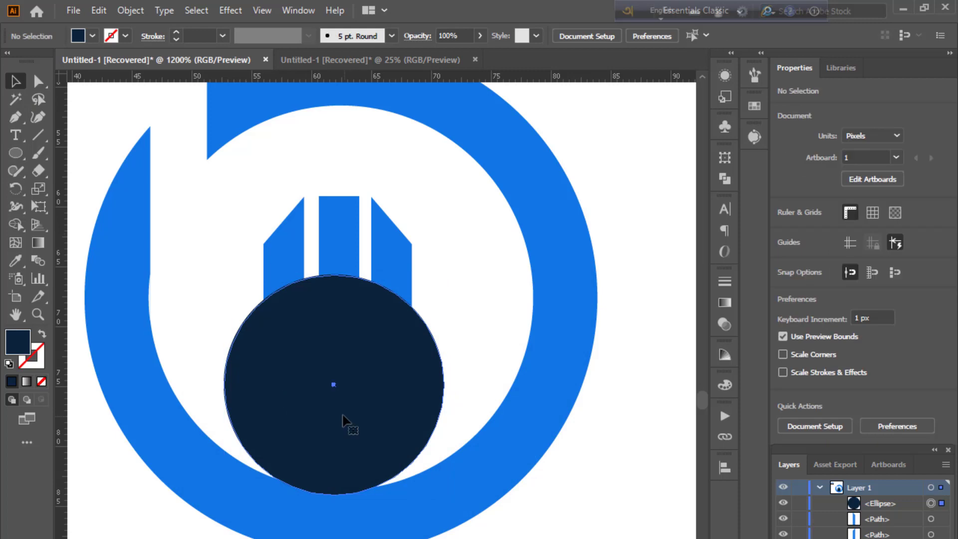
left_click(343, 417)
left_click_drag(348, 407, 348, 377)
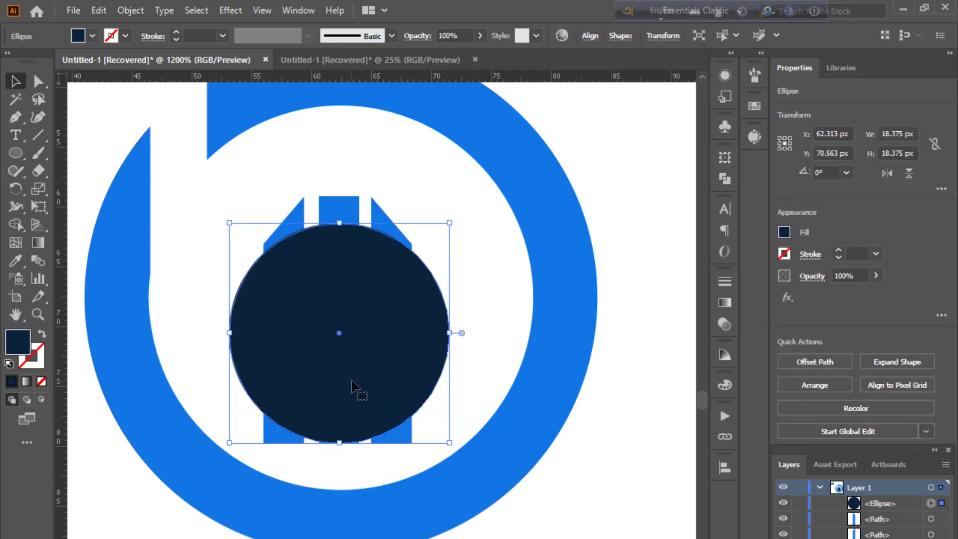
left_click(484, 348)
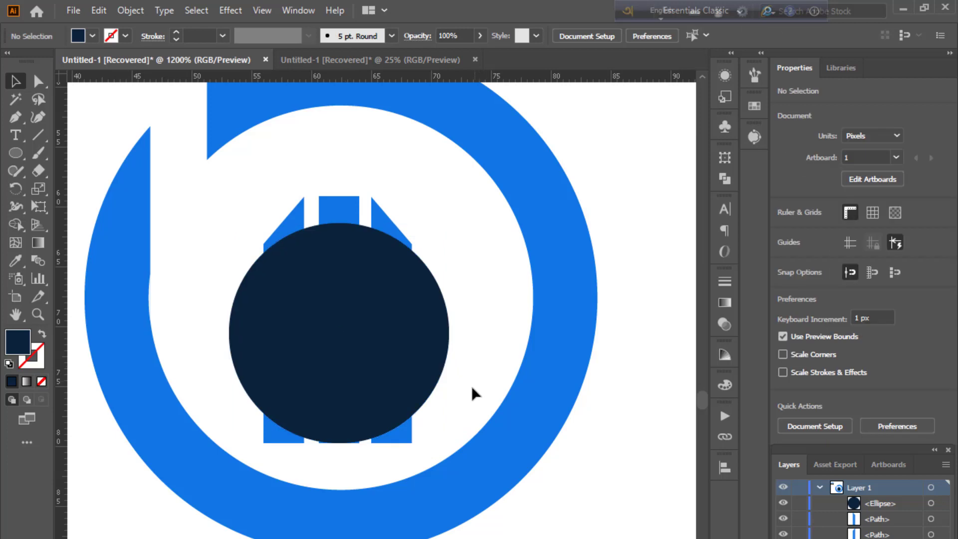
- Trim the bars' bottoms along the dark circle's lower curve with the Shape Builder and delete the circle
left_click_drag(437, 455, 244, 355)
left_click(16, 224)
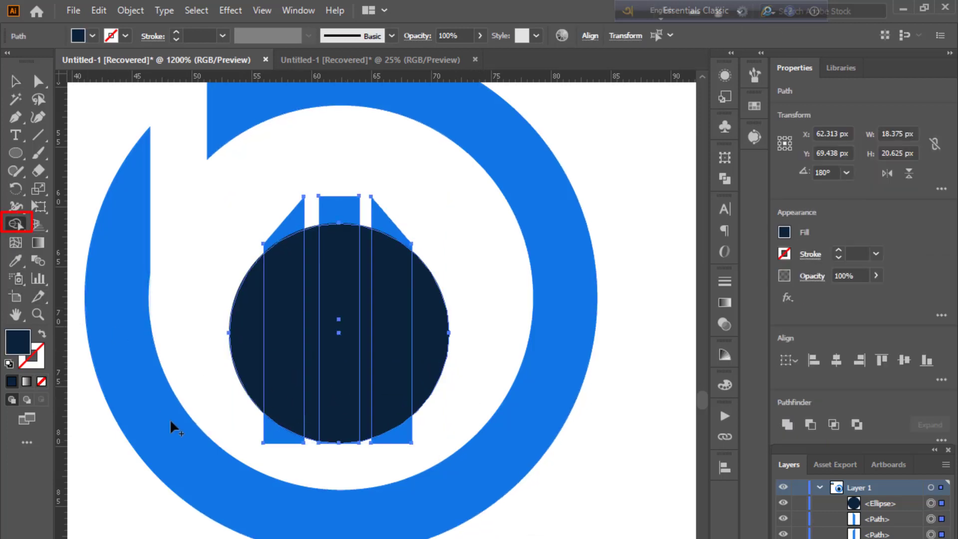
left_click_drag(285, 443, 320, 447)
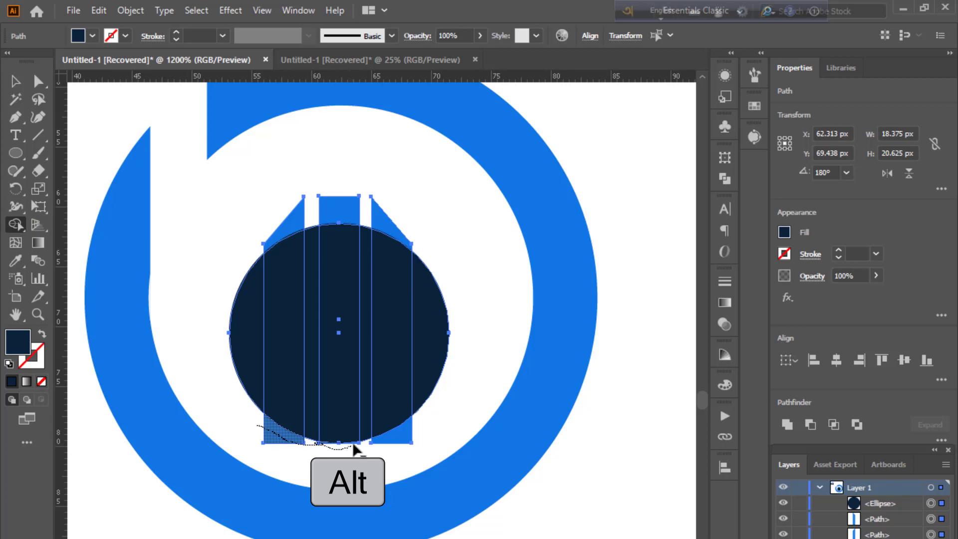
left_click_drag(363, 446, 383, 444)
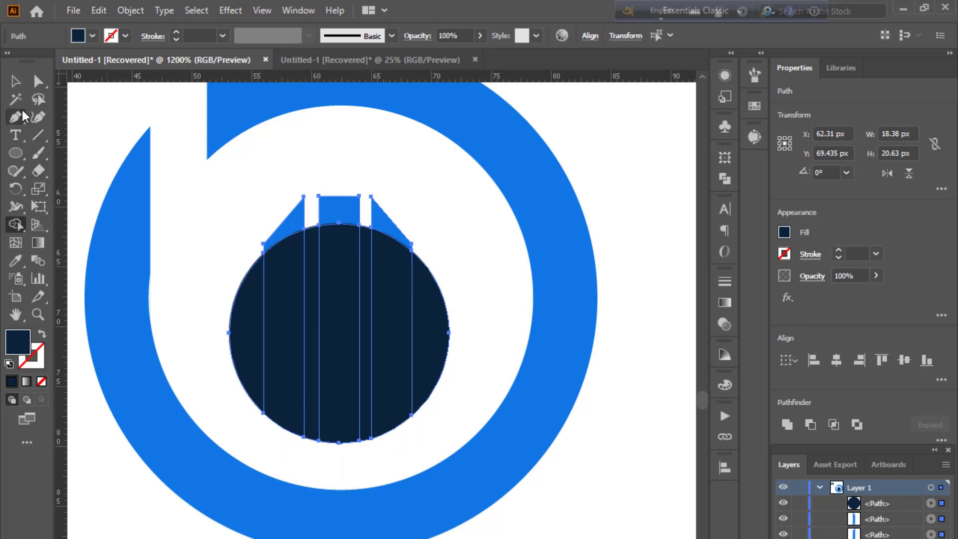
left_click(16, 81)
left_click(204, 208)
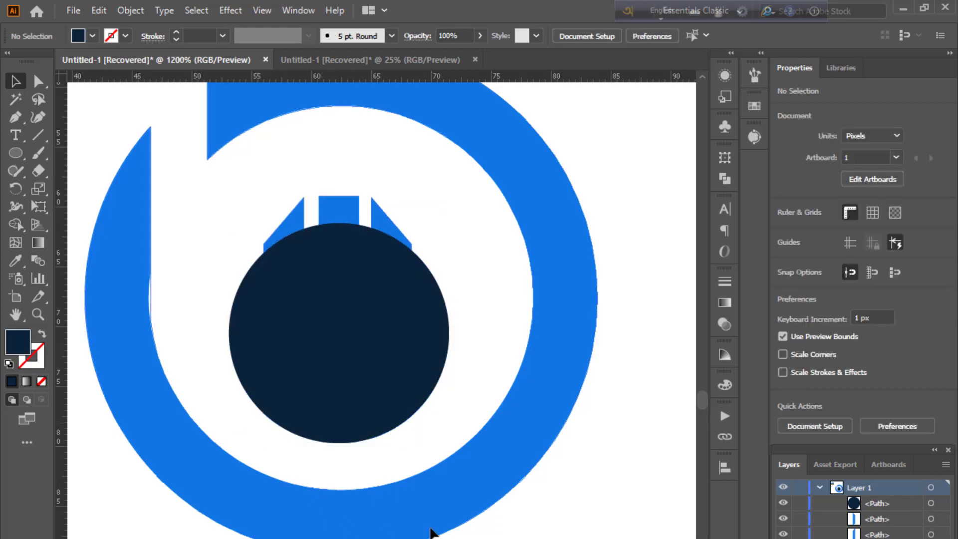
left_click(387, 380)
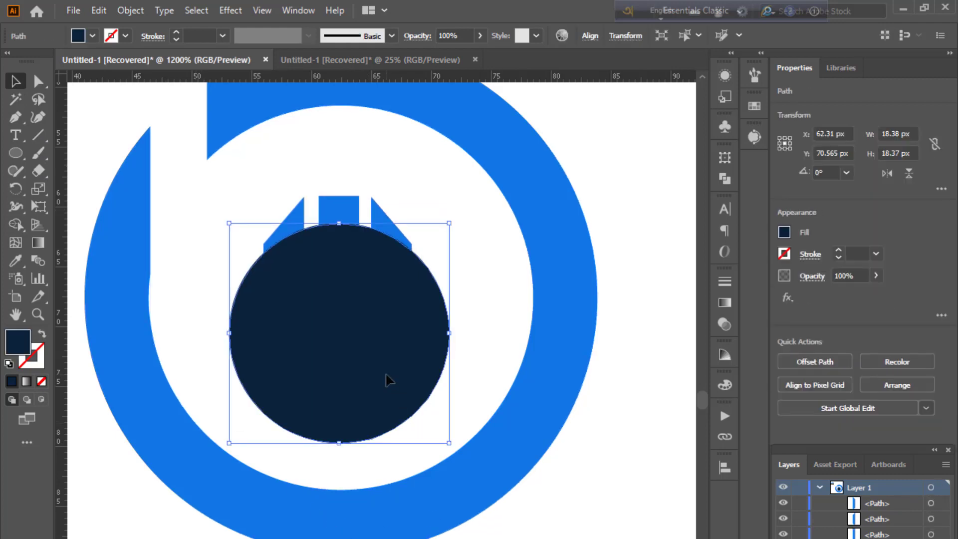
key("Delete")
- Draw a dark navy circle about 14.1 px in diameter over the bars' upper part, centered on the middle bar
scroll(327, 309, "up", 1)
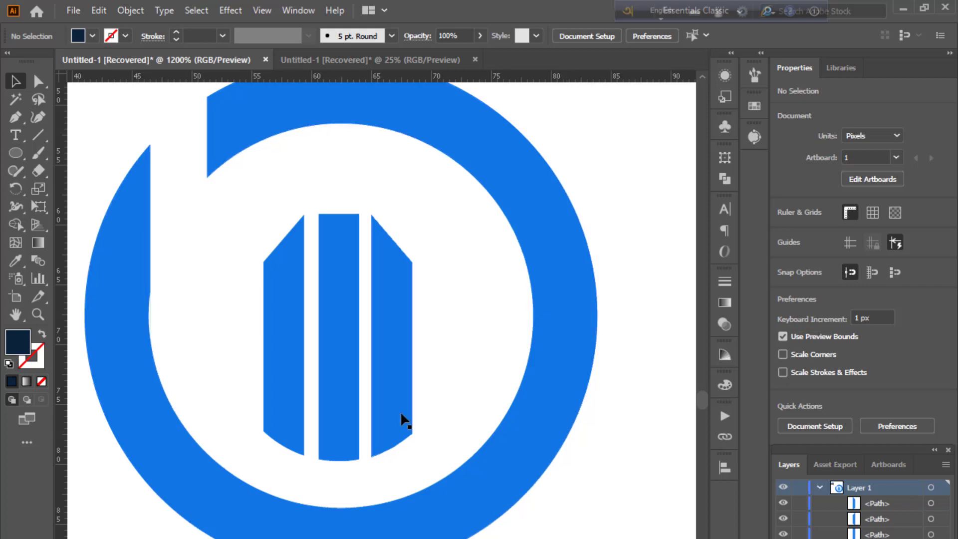
left_click(15, 154)
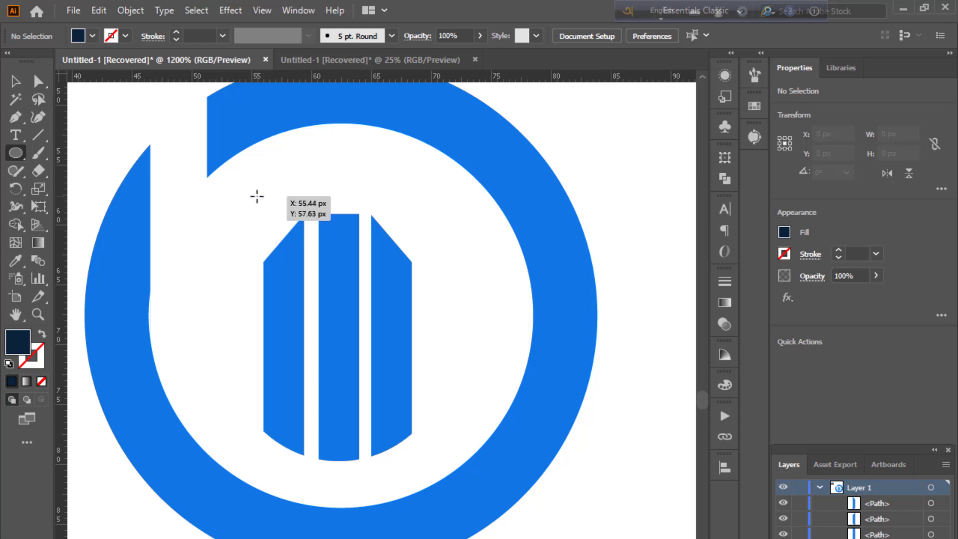
left_click_drag(257, 197, 408, 371)
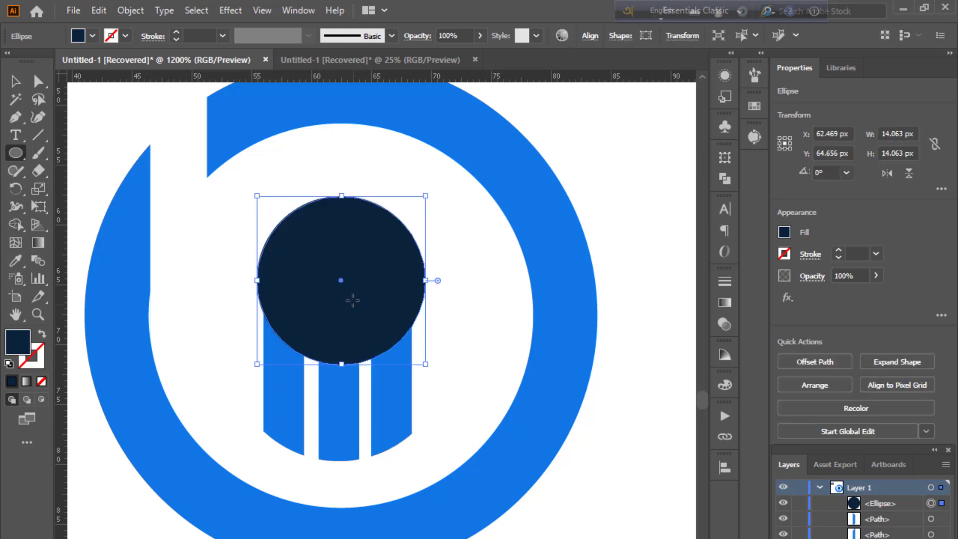
left_click_drag(344, 283, 341, 281)
left_click_drag(339, 282, 339, 282)
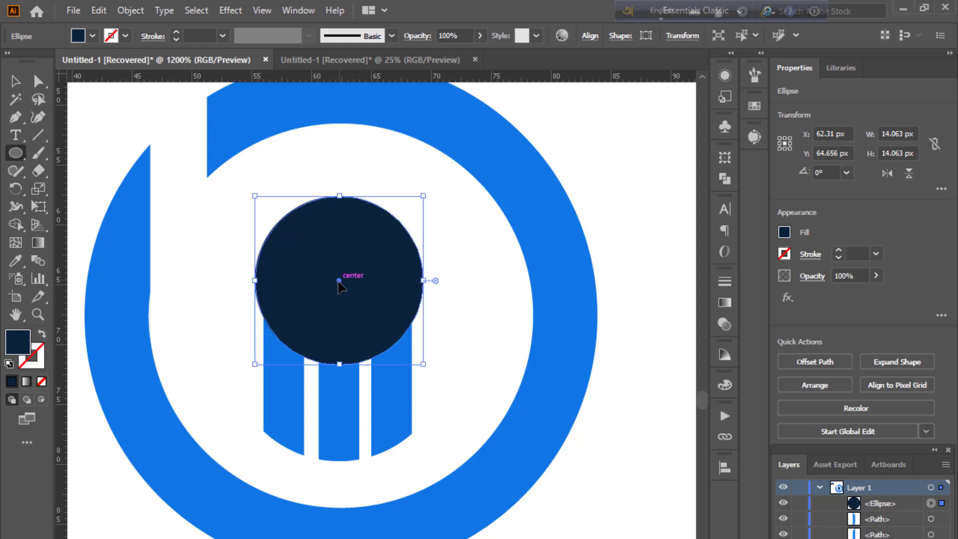
- Send the dark circle backward behind all three bars and deselect it
key("ctrl+bracketleft")
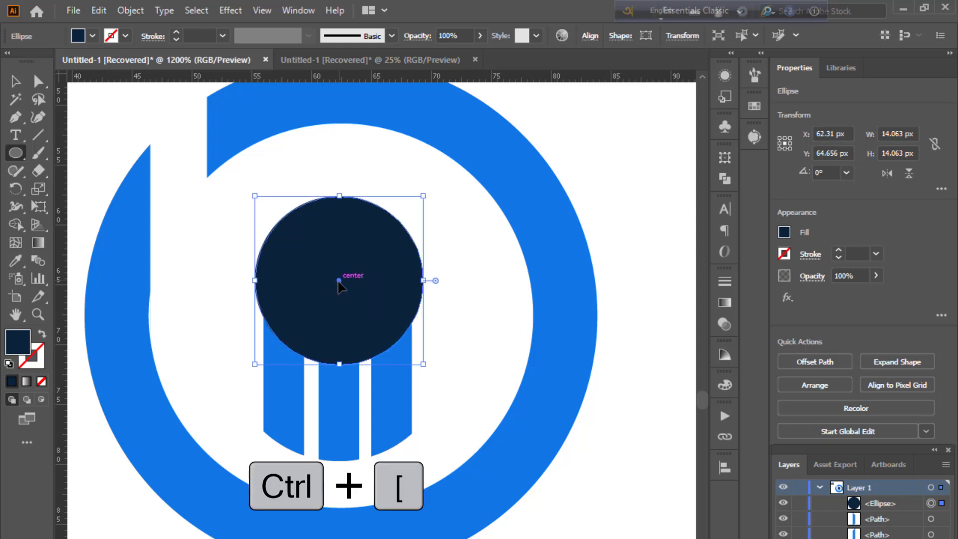
key("ctrl+bracketleft")
key("ctrl+bracketleft")
key("ctrl+bracketleft")
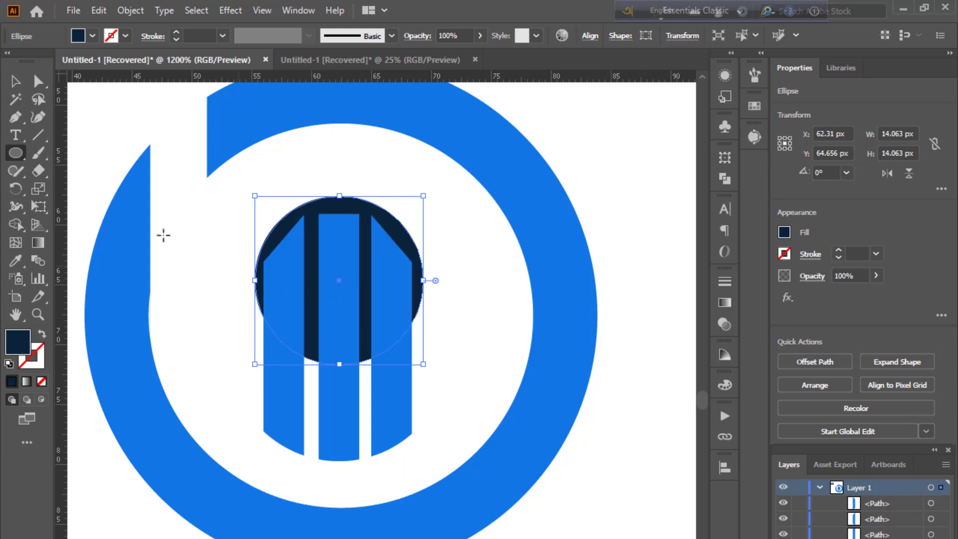
left_click(14, 81)
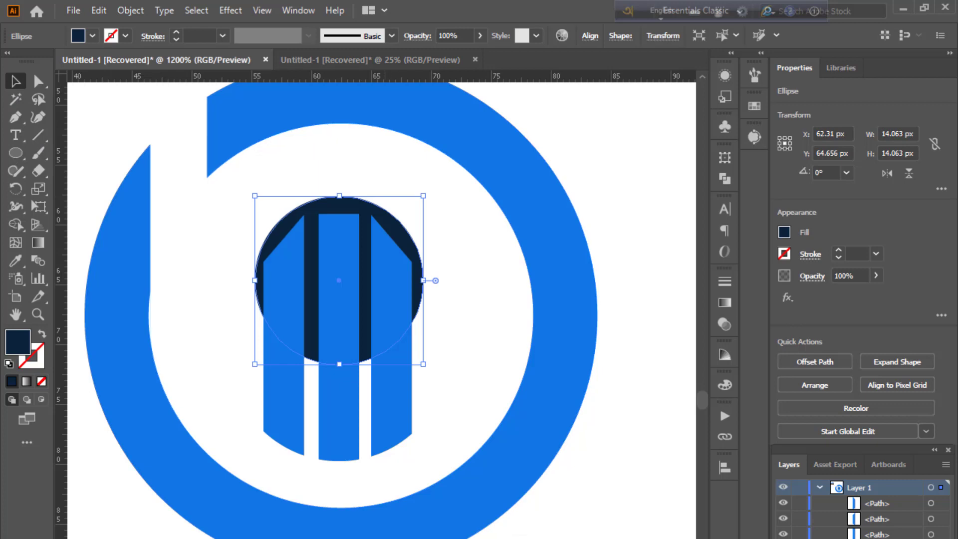
key("ctrl+shift+a")
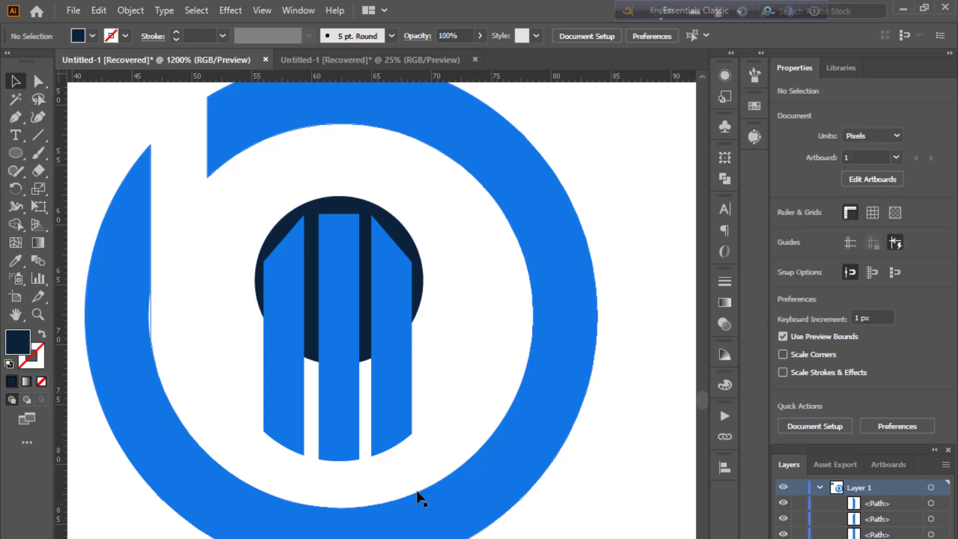
- Move the dark circle straight up about 1.4 px so more of it shows above the bars
left_click(402, 243)
left_click_drag(351, 209, 351, 191)
left_click(648, 394)
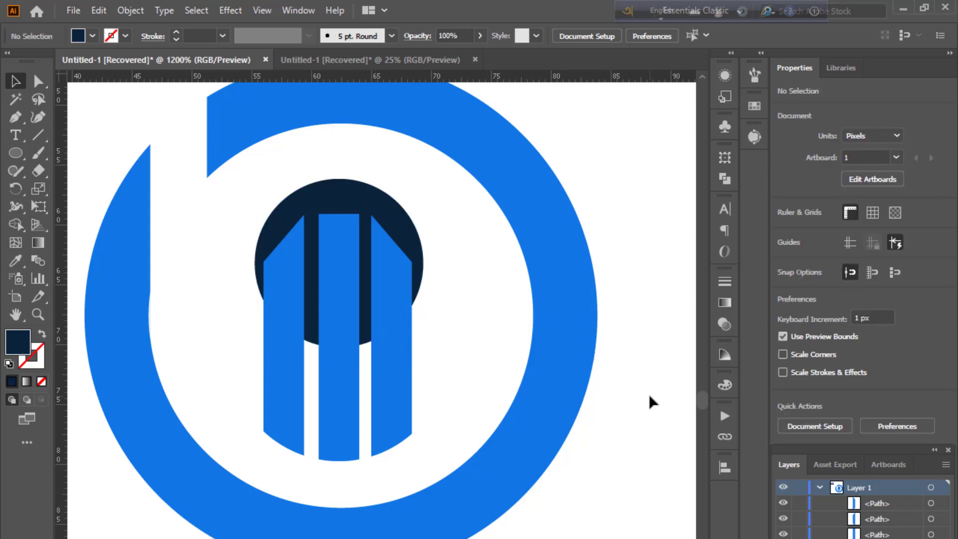
- Recolor the dark circle behind the bars with the #EAB03D swatch's gold using the Eyedropper, and deselect it
key("ctrl+minus")
key("ctrl+minus")
key("ctrl+minus")
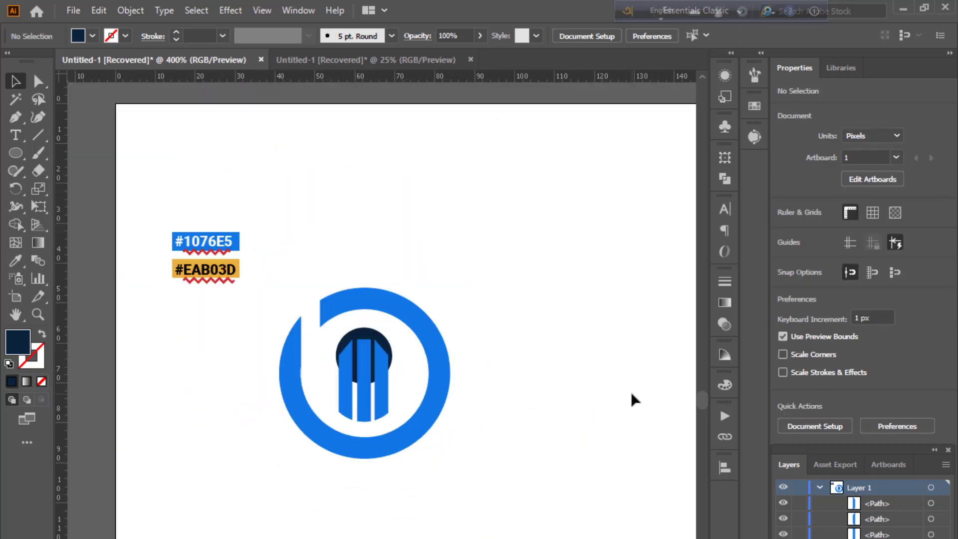
scroll(631, 394, "down", 1)
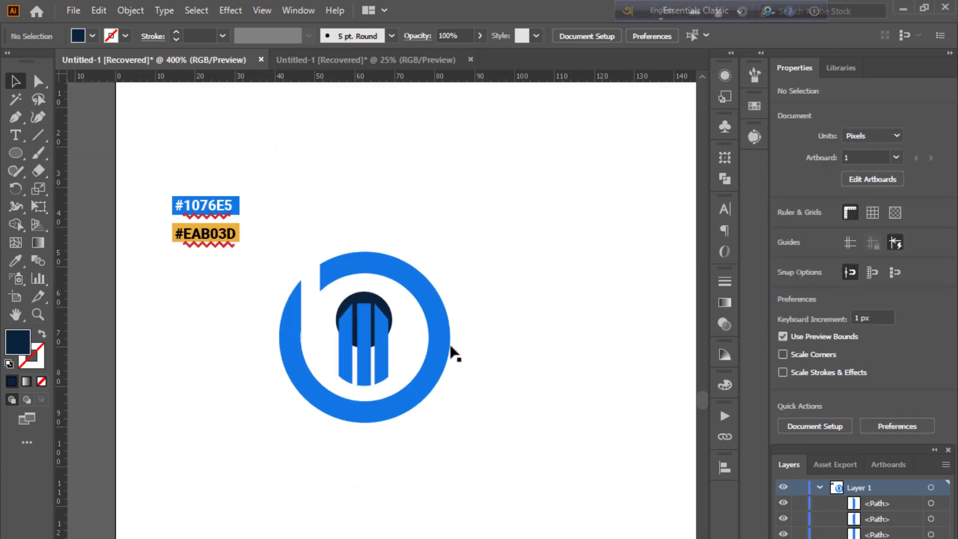
left_click(378, 302)
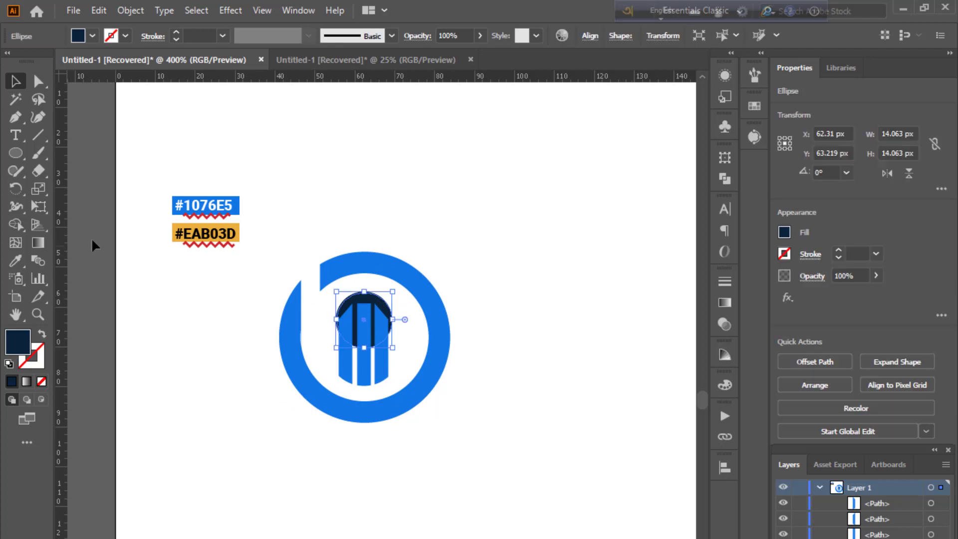
left_click(9, 268)
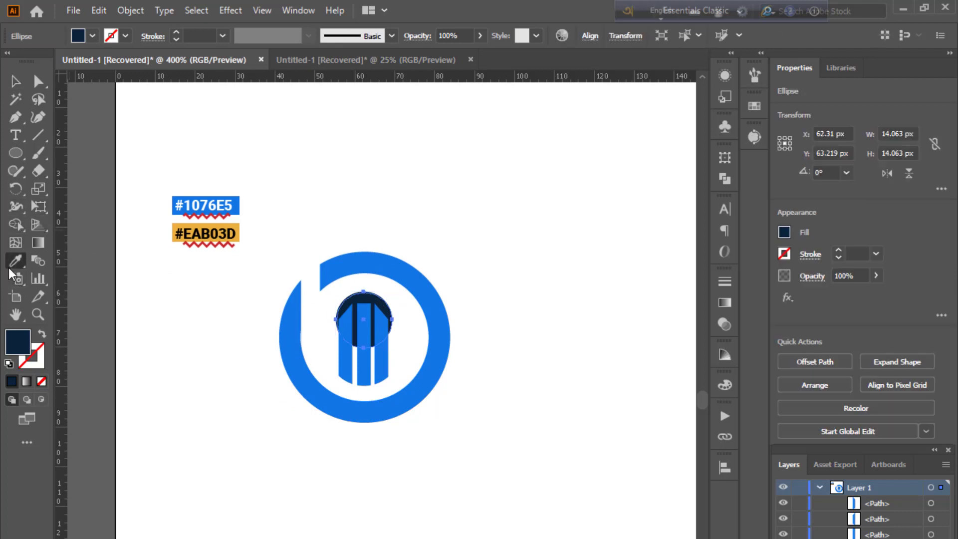
left_click(239, 233)
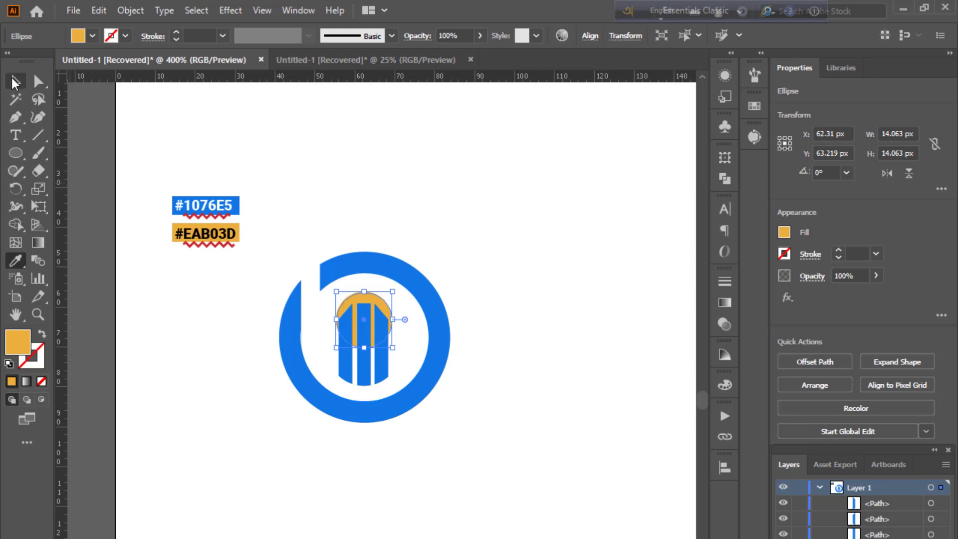
left_click(15, 81)
left_click(346, 174)
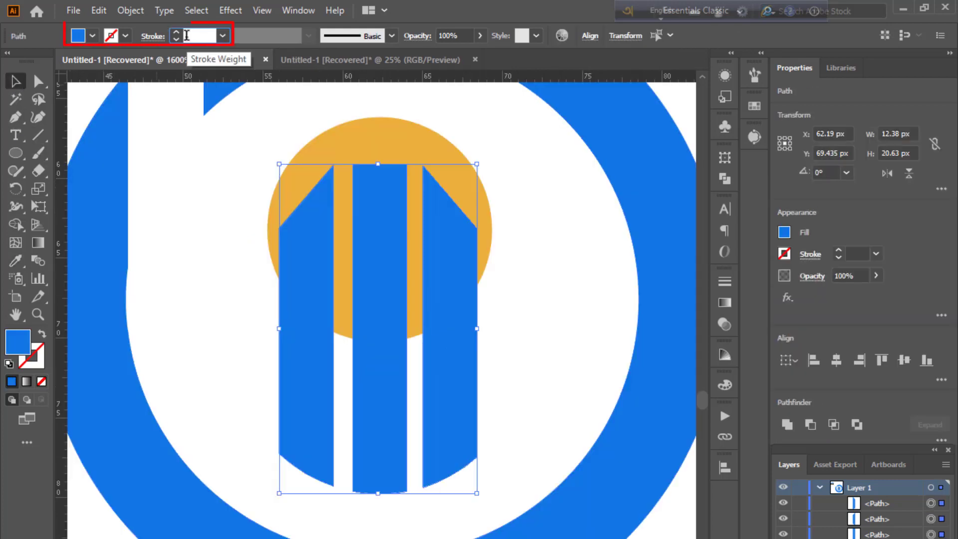
- Give the three blue bars a white 0.25 pt stroke and deselect them
scroll(187, 36, "up", 1)
left_click(125, 37)
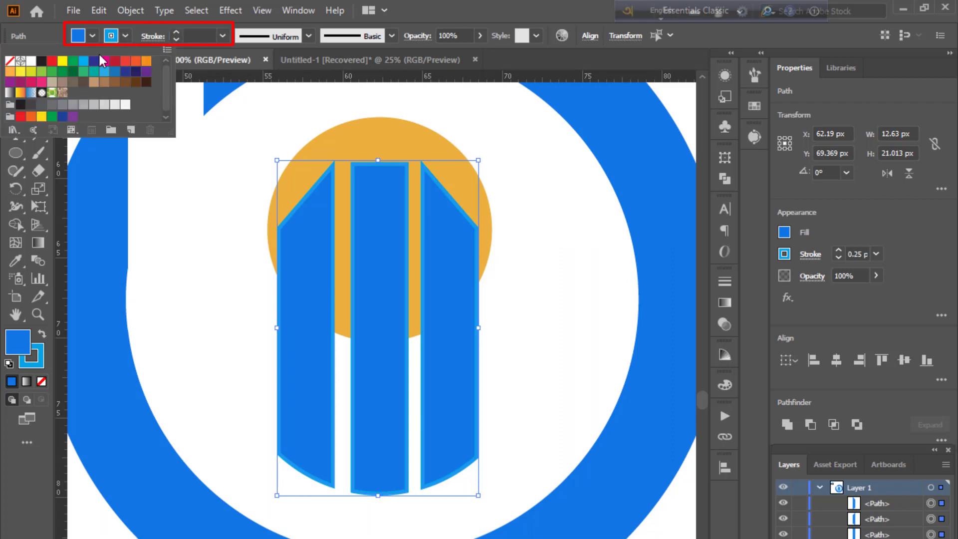
left_click(31, 61)
key("Escape")
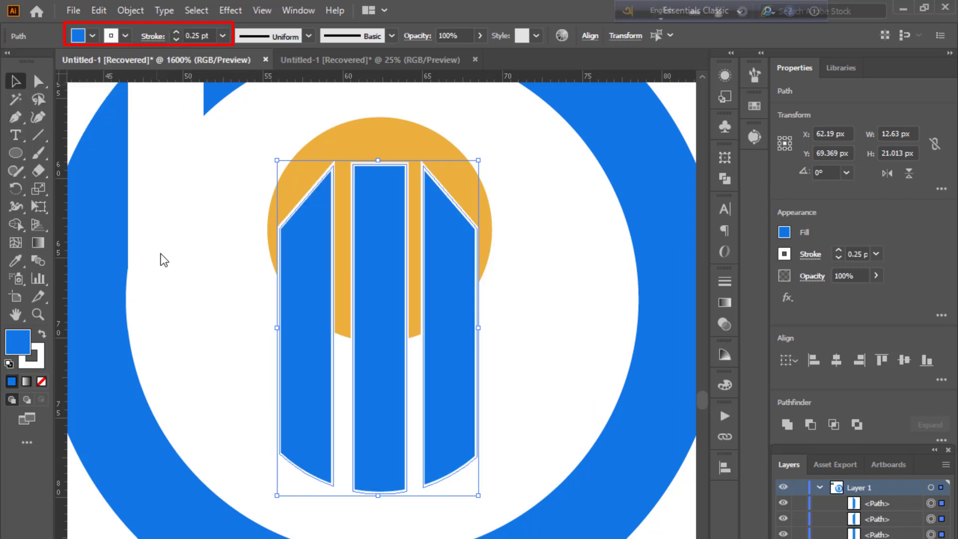
left_click(197, 272)
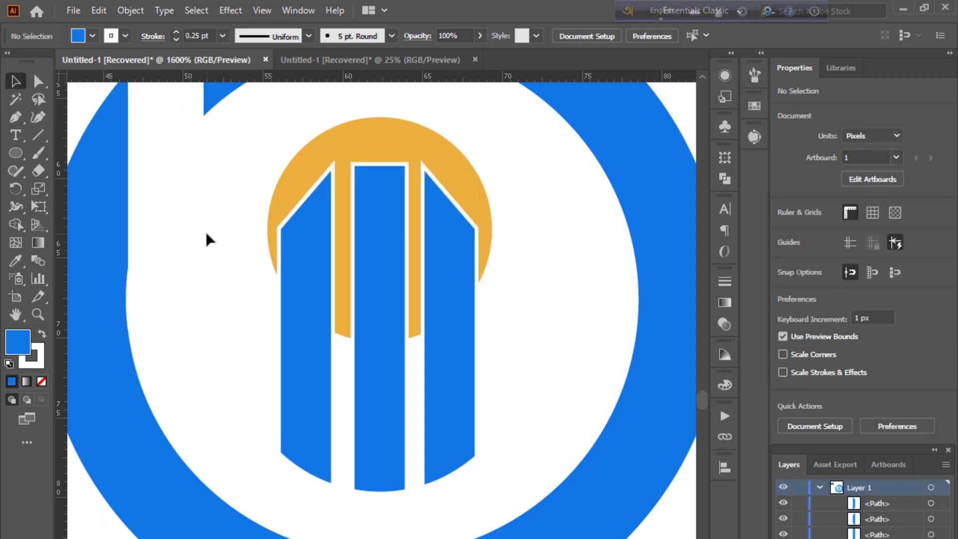
- Expand the fill and stroke of the three bars and the gold circle together, and deselect them
left_click_drag(539, 409, 292, 314)
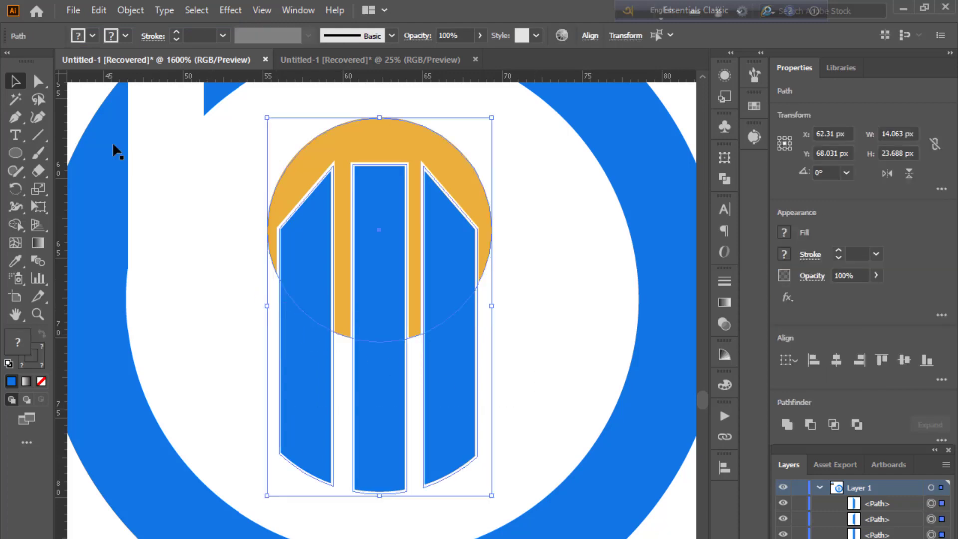
left_click(130, 10)
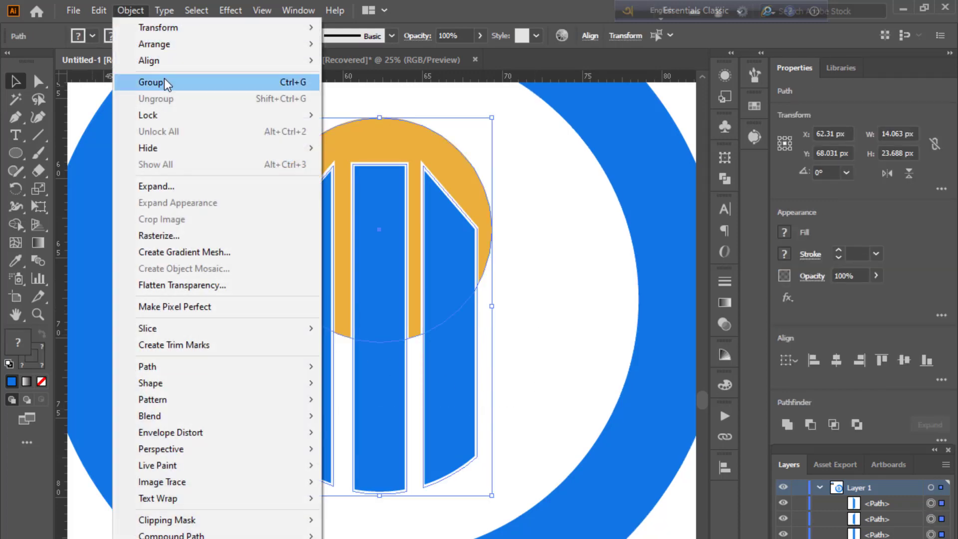
left_click(170, 187)
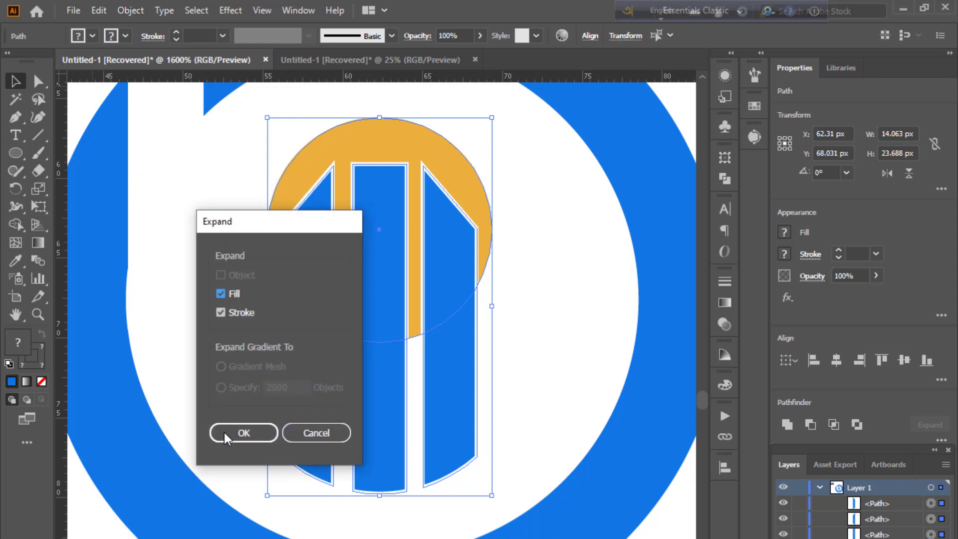
left_click(239, 433)
left_click(192, 289)
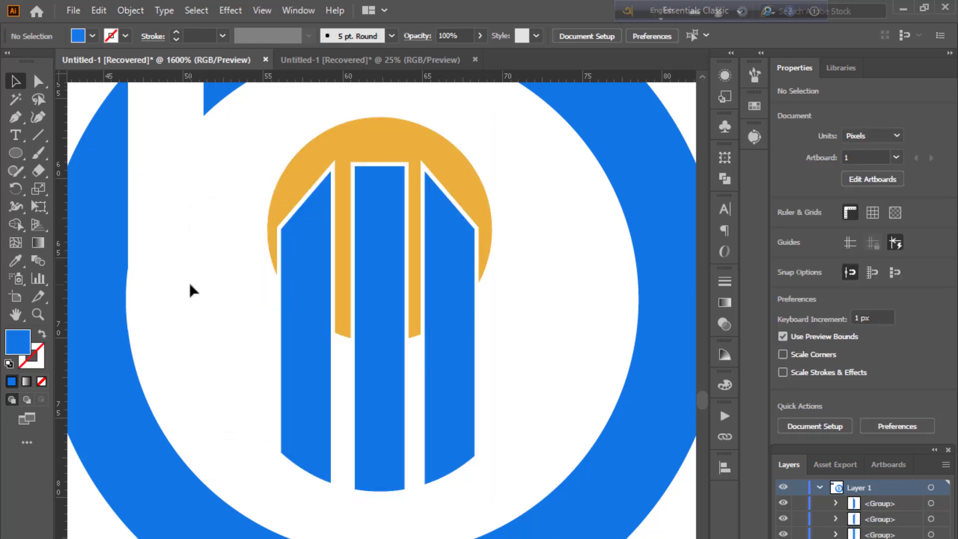
- Align all the logo shapes to each other by their vertical and horizontal centers, and deselect them
key("ctrl+minus")
key("ctrl+minus")
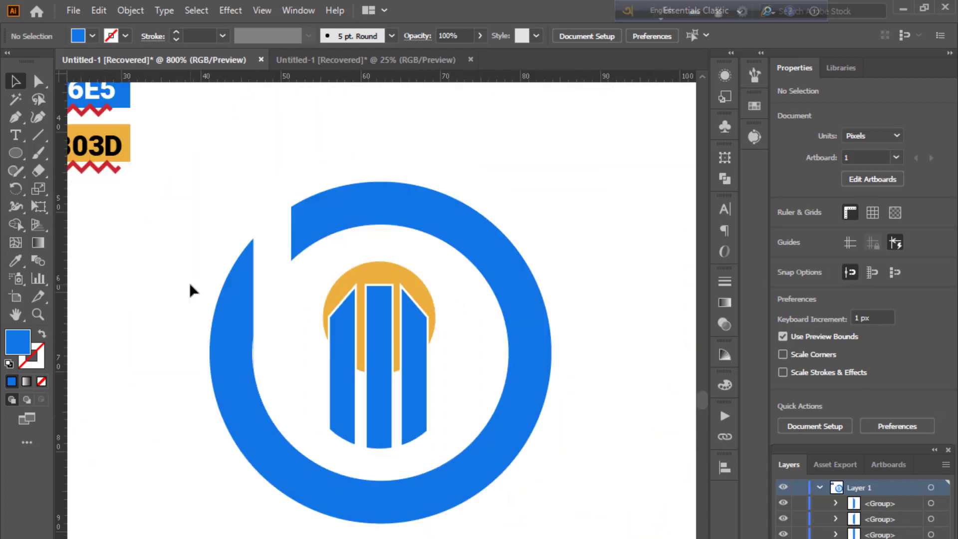
key("ctrl+minus")
key("ctrl+a")
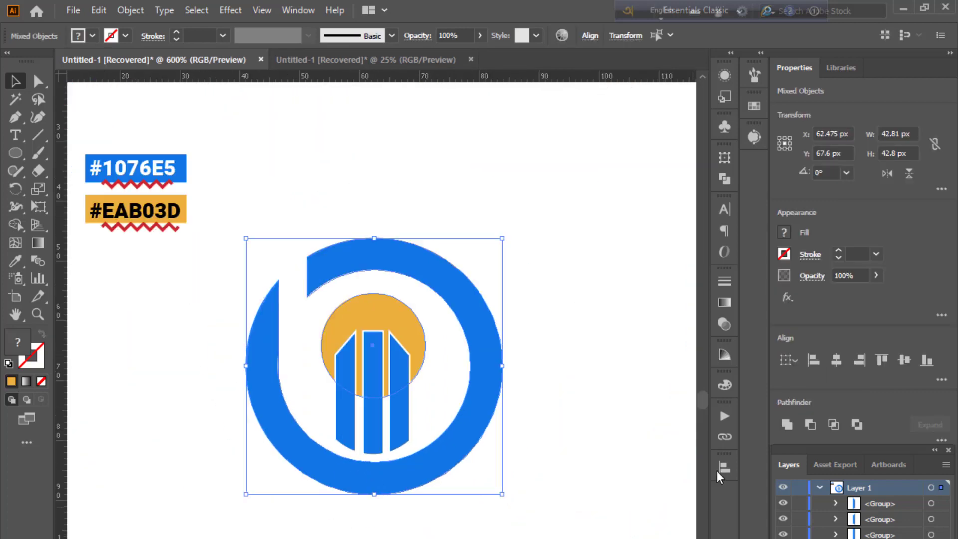
left_click(723, 468)
left_click(669, 507)
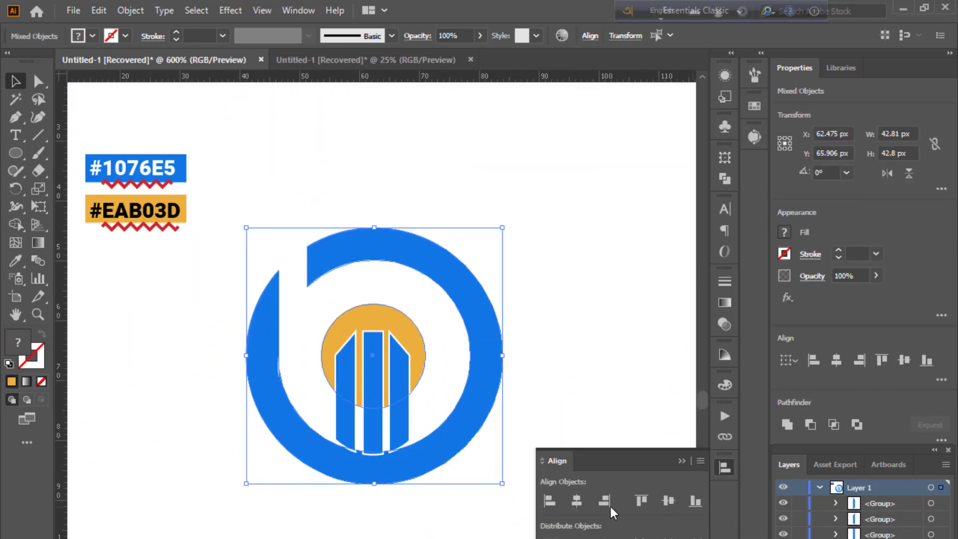
left_click(579, 504)
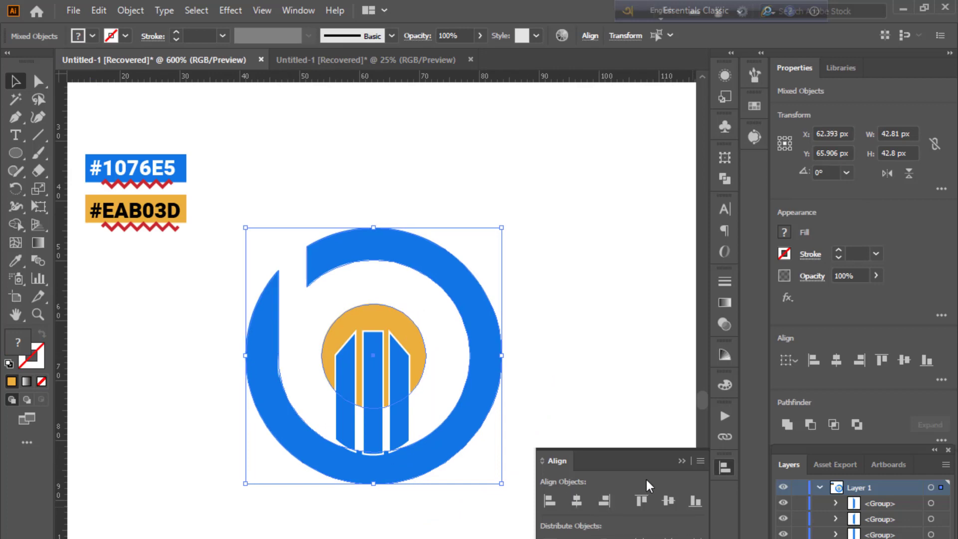
left_click(681, 460)
left_click(601, 405)
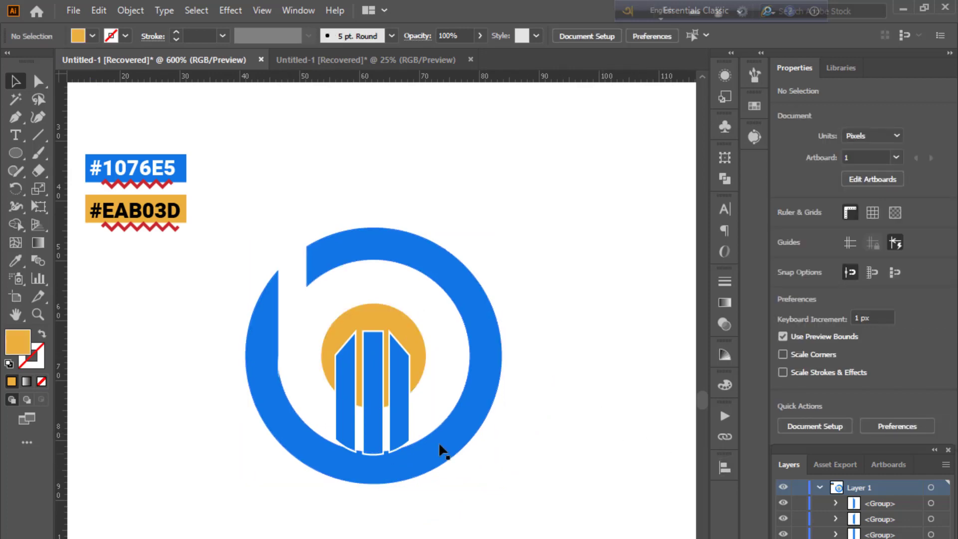
- Move the three bars together straight up about 2.5 px, clear of the ring's lower band, and deselect them
left_click(407, 430)
left_click(368, 424, "shift")
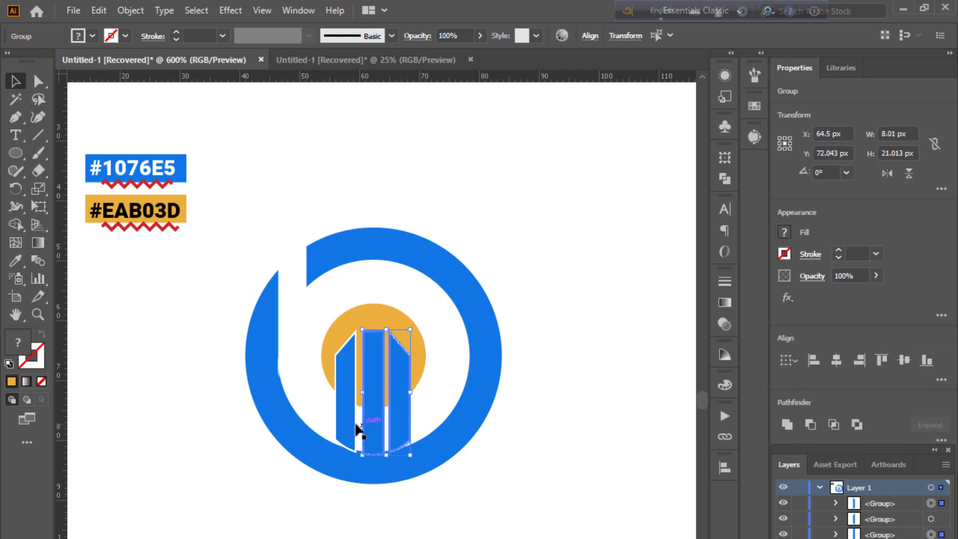
left_click(349, 427, "shift")
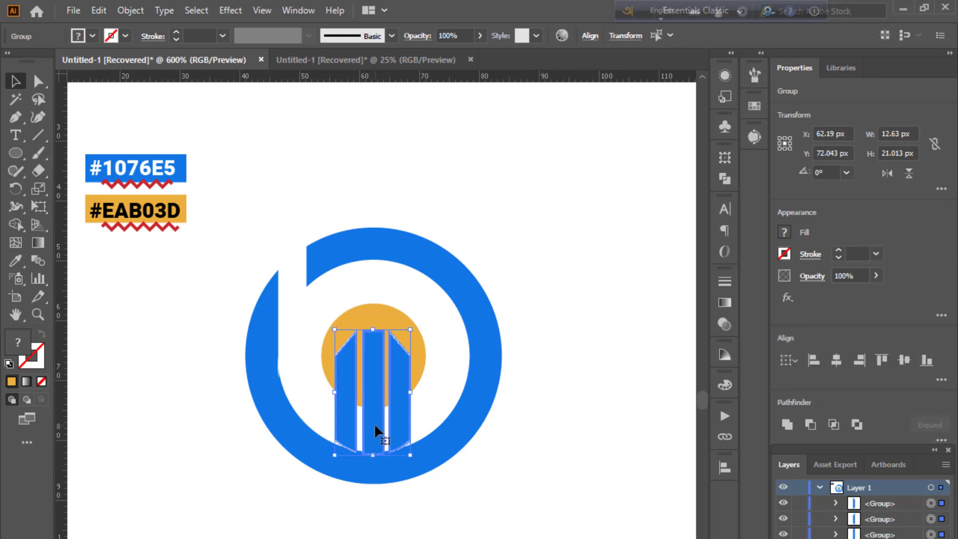
left_click_drag(375, 426, 375, 411)
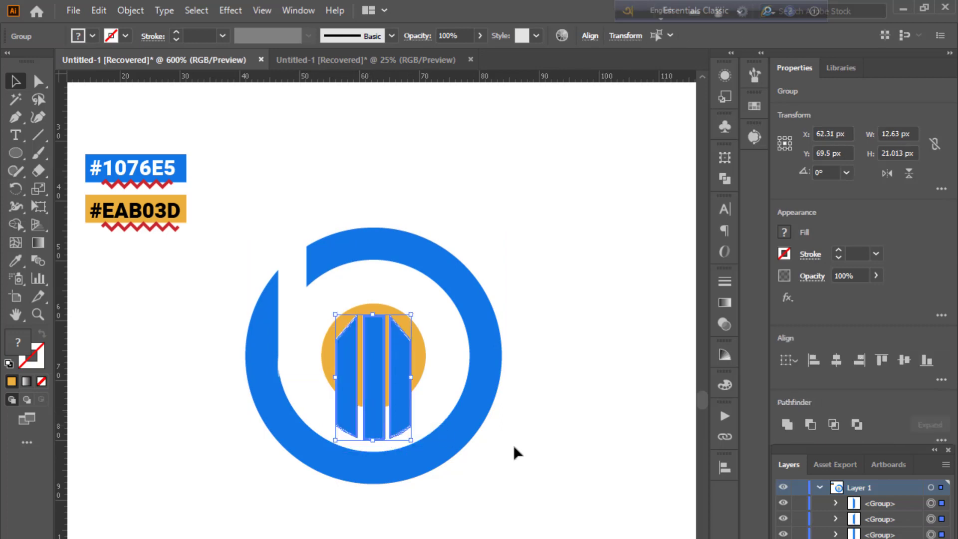
left_click(549, 462)
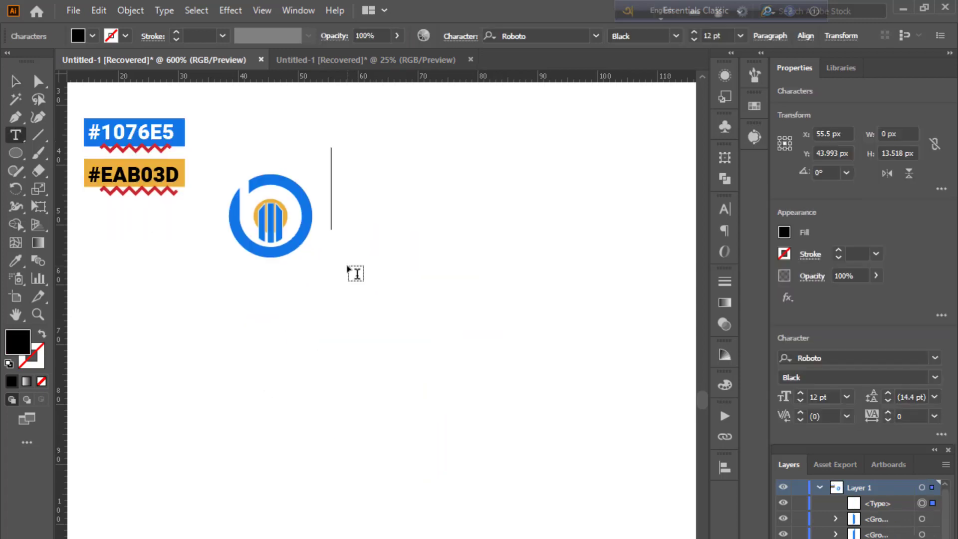
- Enter the text "BEST BUILDRS" beside the icon in black 12 pt Roboto Black
type("B")
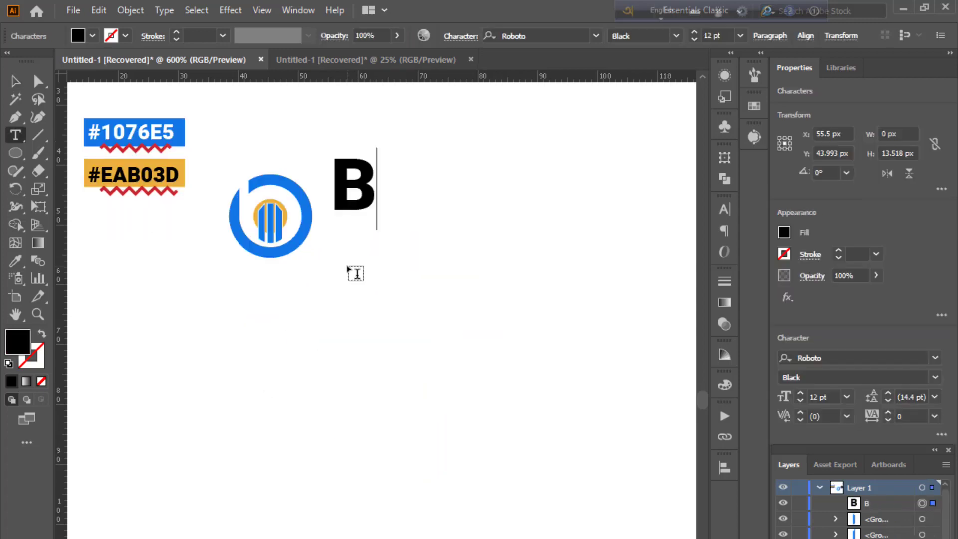
type("EST ")
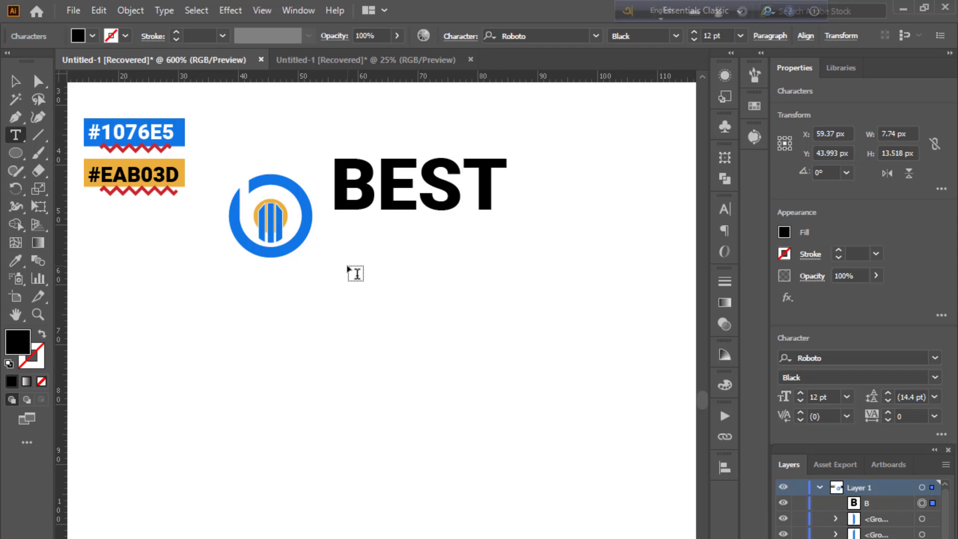
type("B")
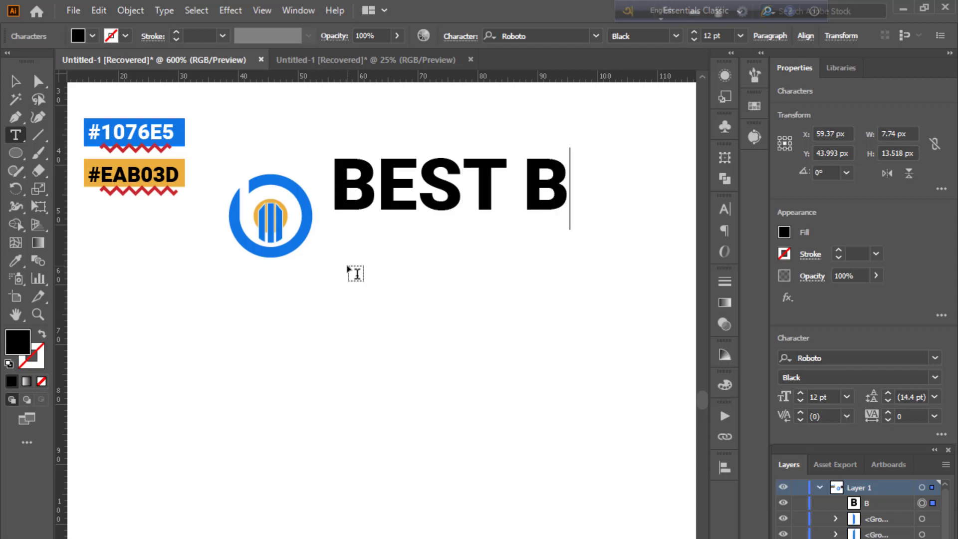
type("UIL")
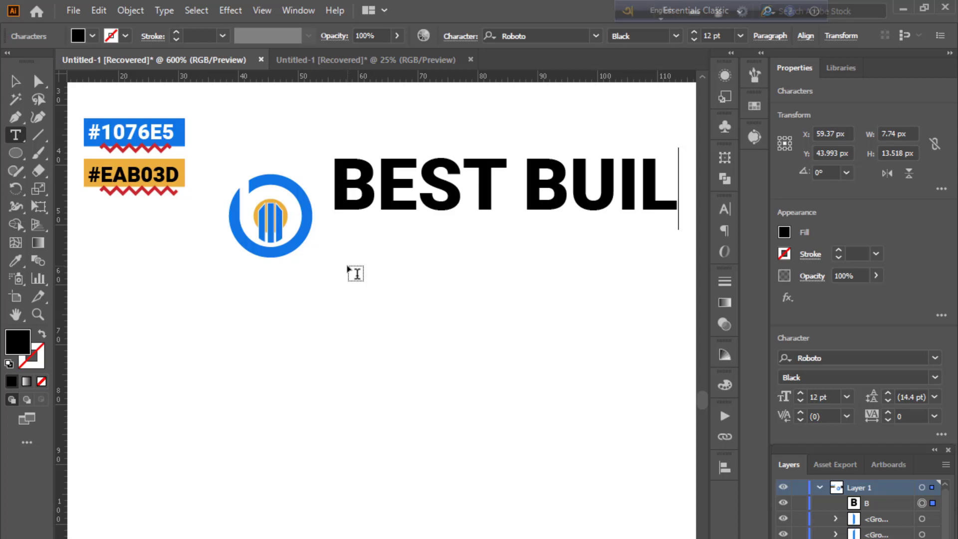
type("DRS")
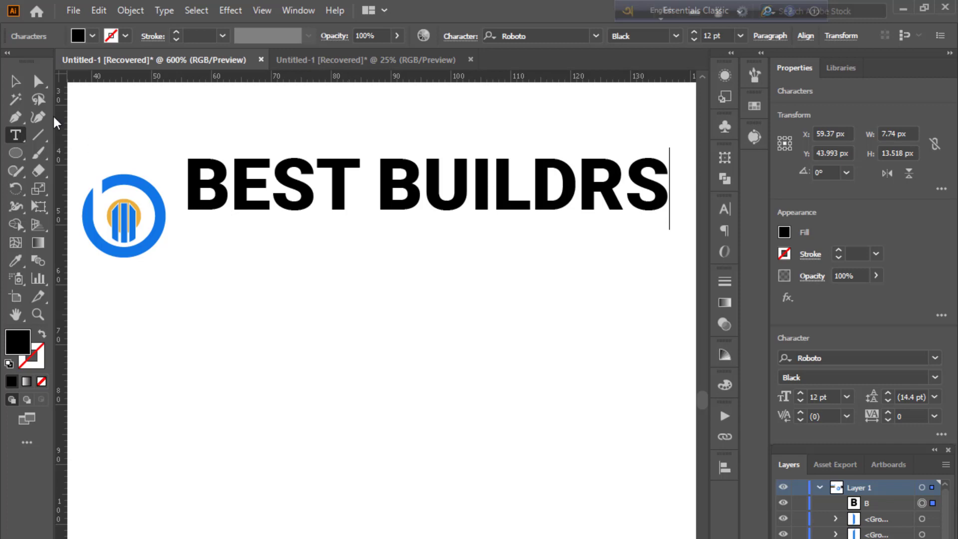
left_click(15, 81)
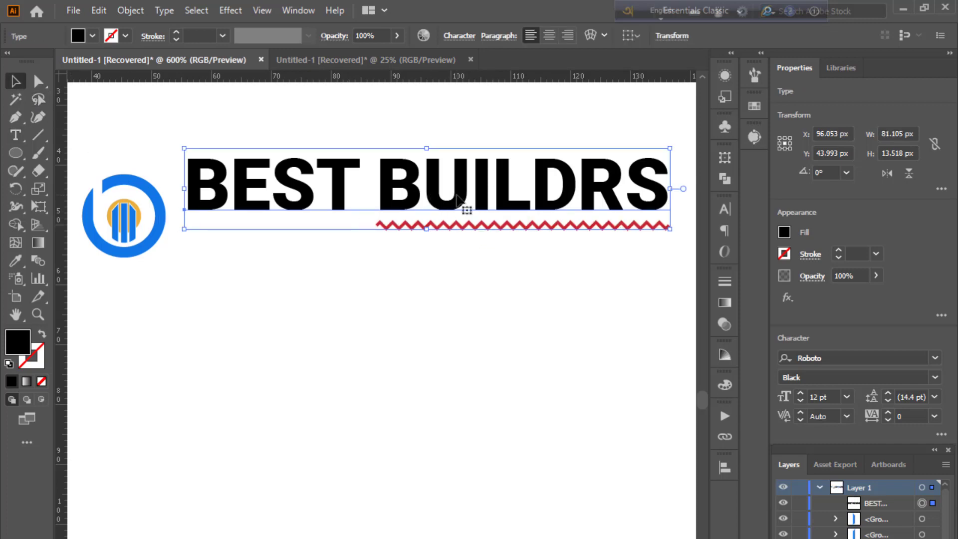
- Insert the missing E in the second word so the text reads "BEST BUILDERS"
double_click(578, 191)
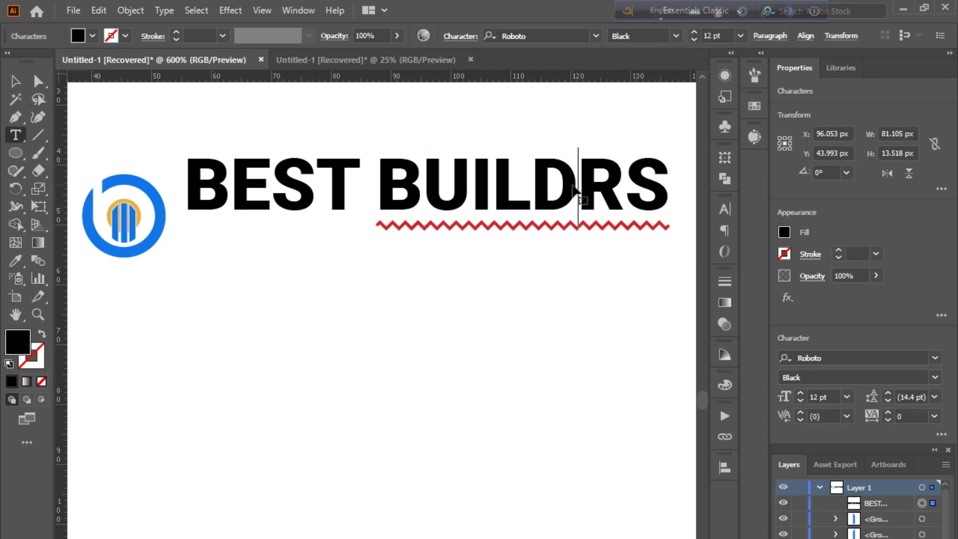
type("E")
left_click(15, 81)
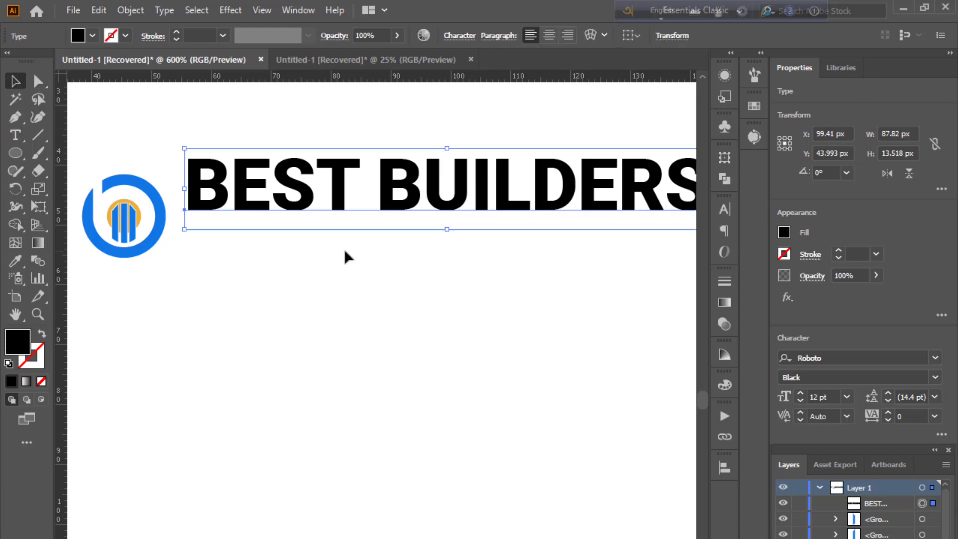
- Scale the company name down to about 5.43 pt and place it centered beneath the icon
left_click_drag(448, 149, 474, 186)
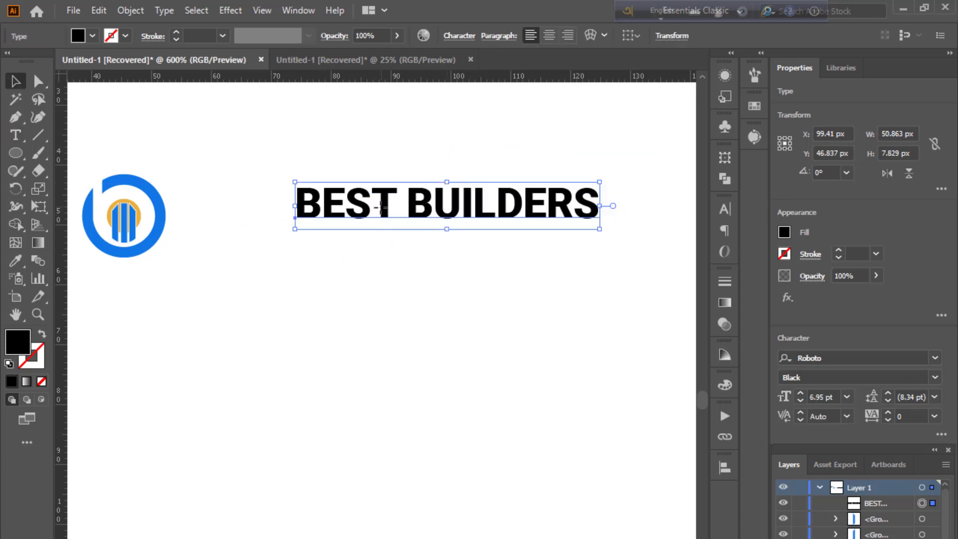
left_click_drag(379, 214, 276, 306)
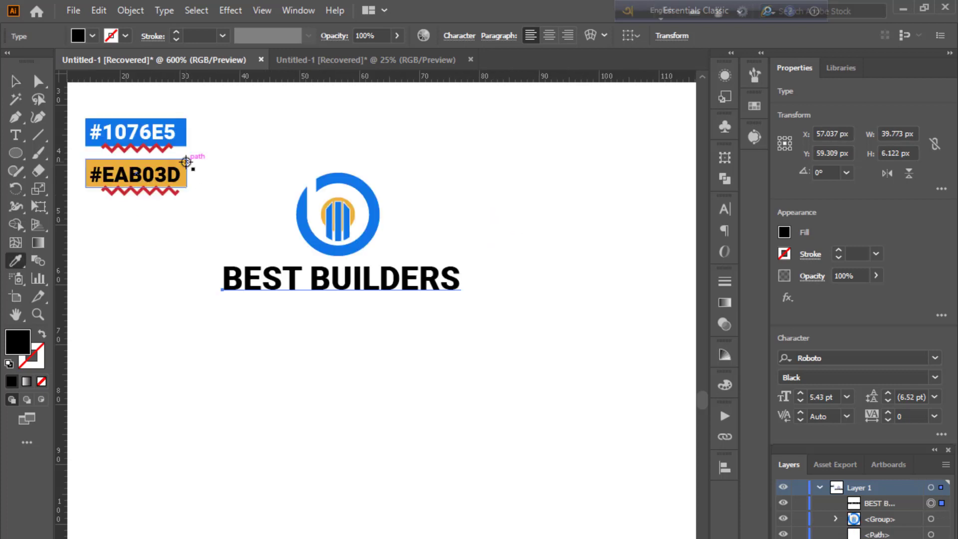
- Try the gold #EAB03D on the company name with the Eyedropper, and settle on the #1076E5 swatch's blue
left_click(186, 163)
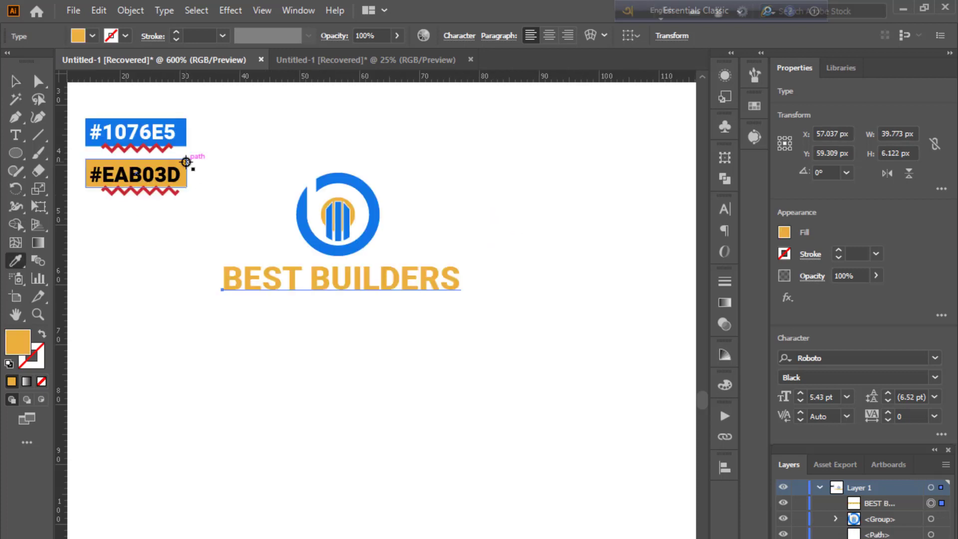
left_click(185, 122)
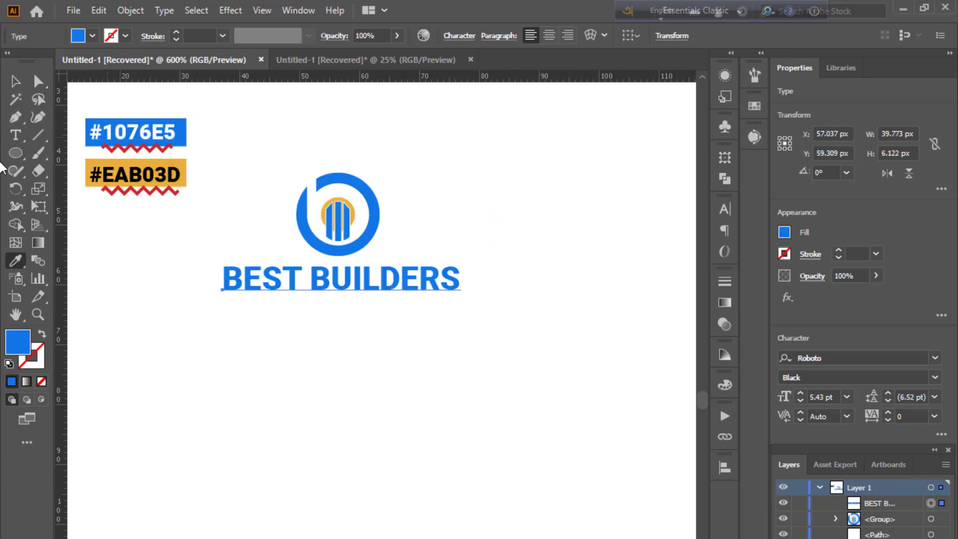
left_click(19, 84)
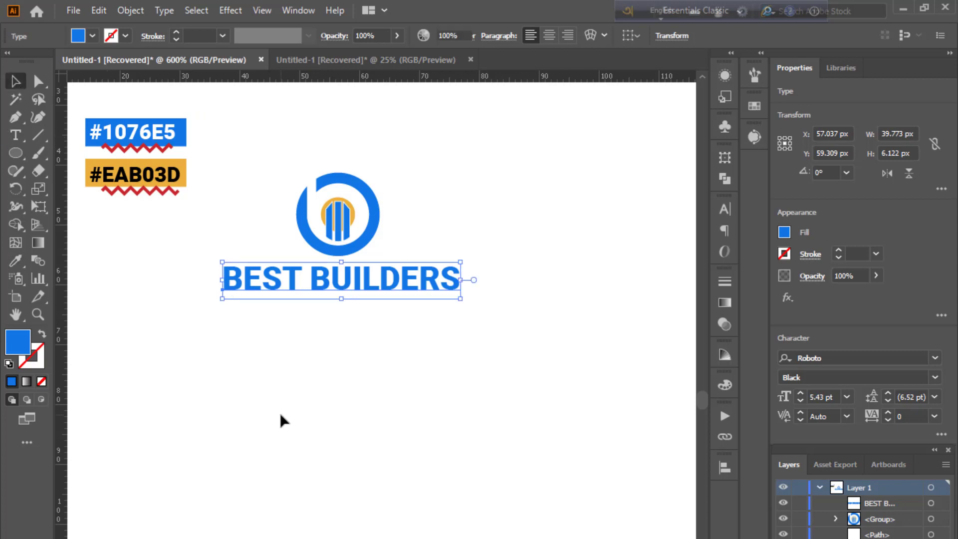
- Align the circular icon and the BEST BUILDERS text to each other on their horizontal centers
left_click(280, 420)
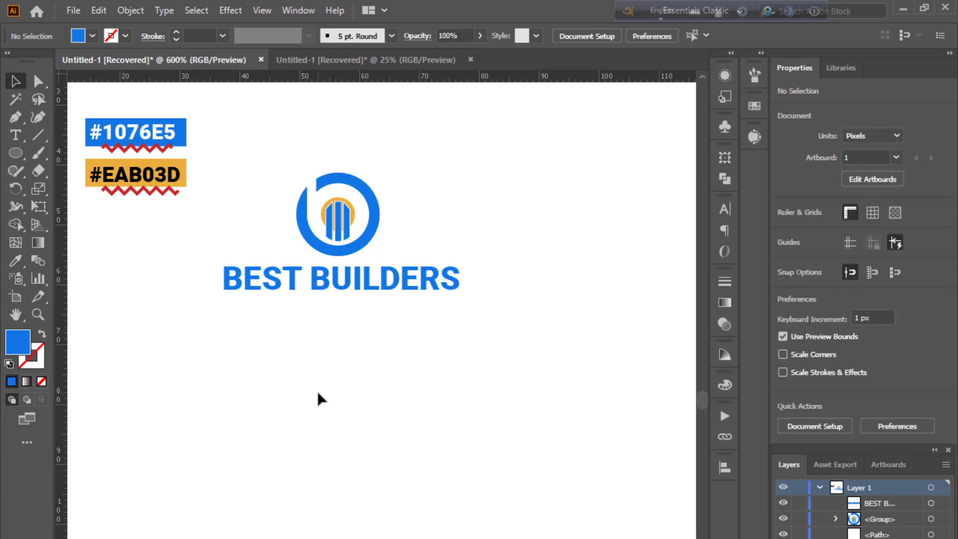
left_click(335, 288)
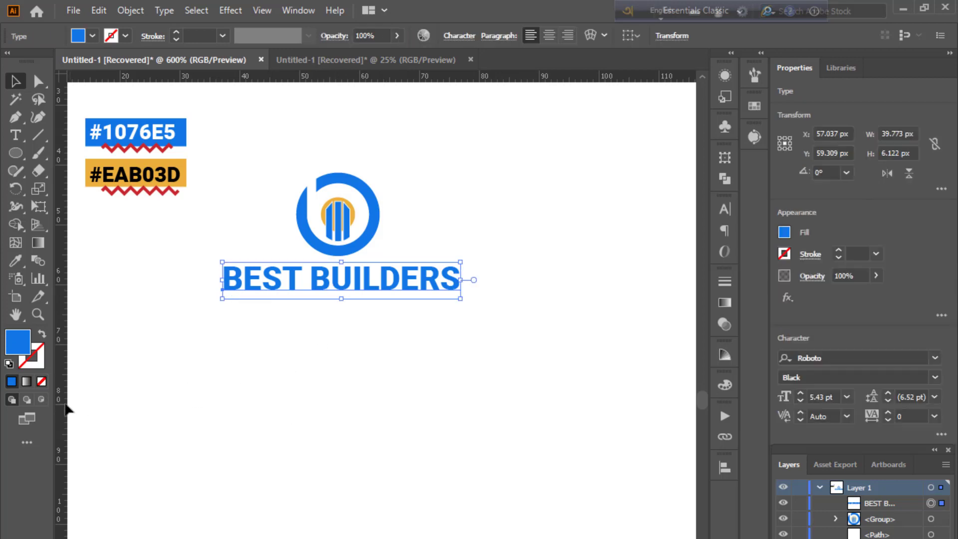
left_click(350, 377)
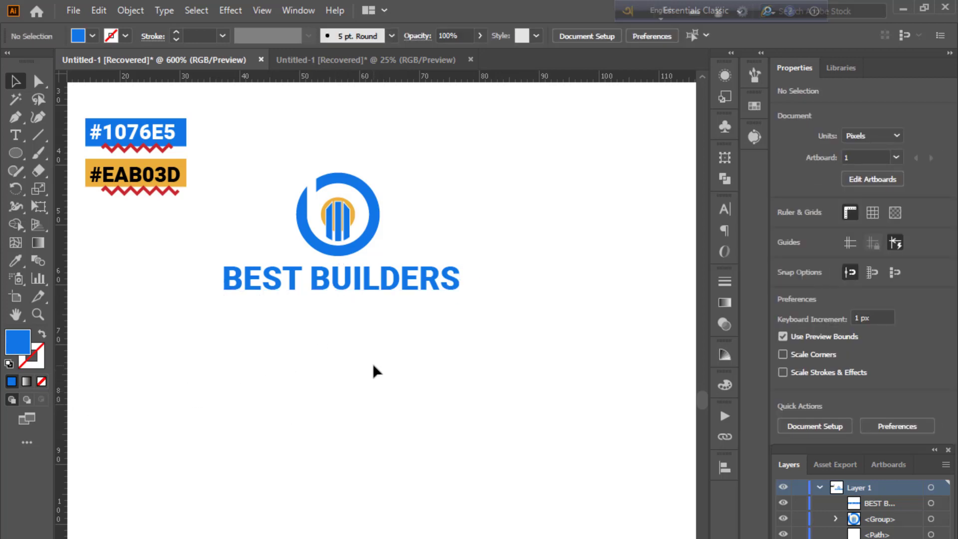
left_click_drag(370, 364, 362, 214)
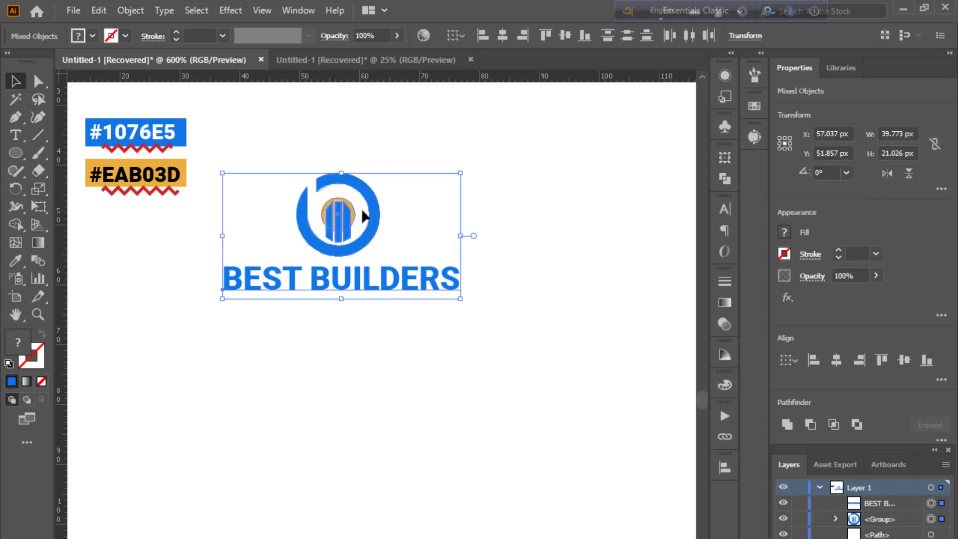
left_click(724, 467)
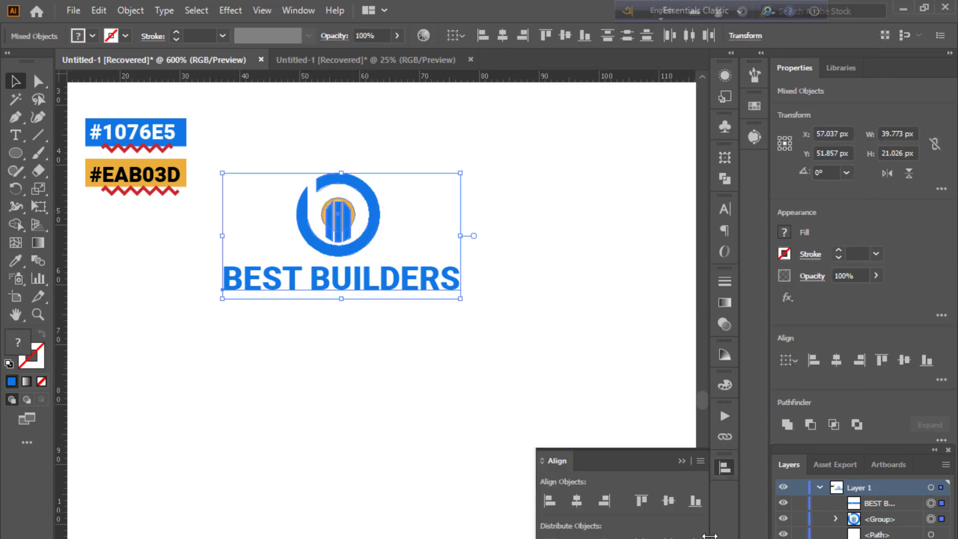
left_click(576, 501)
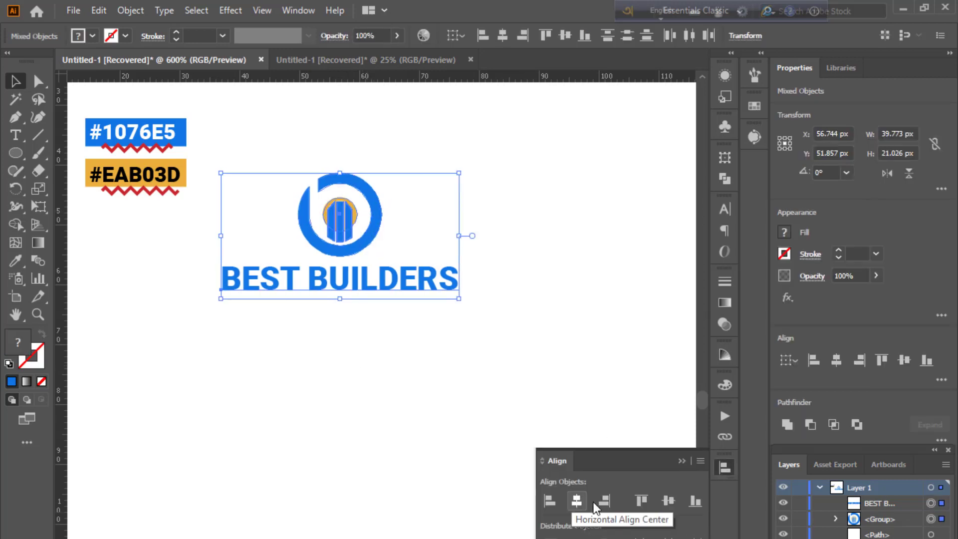
left_click(682, 460)
left_click(544, 423)
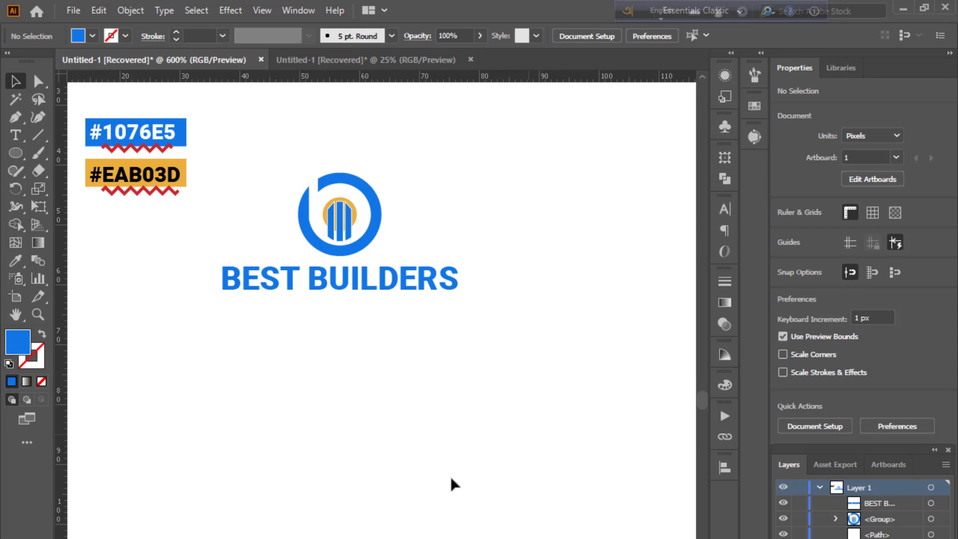
- Recolor only the word BUILDERS in the company name with the gold of the #EAB03D swatch, using the Eyedropper
double_click(311, 277)
left_click_drag(310, 276, 459, 278)
left_click(15, 260)
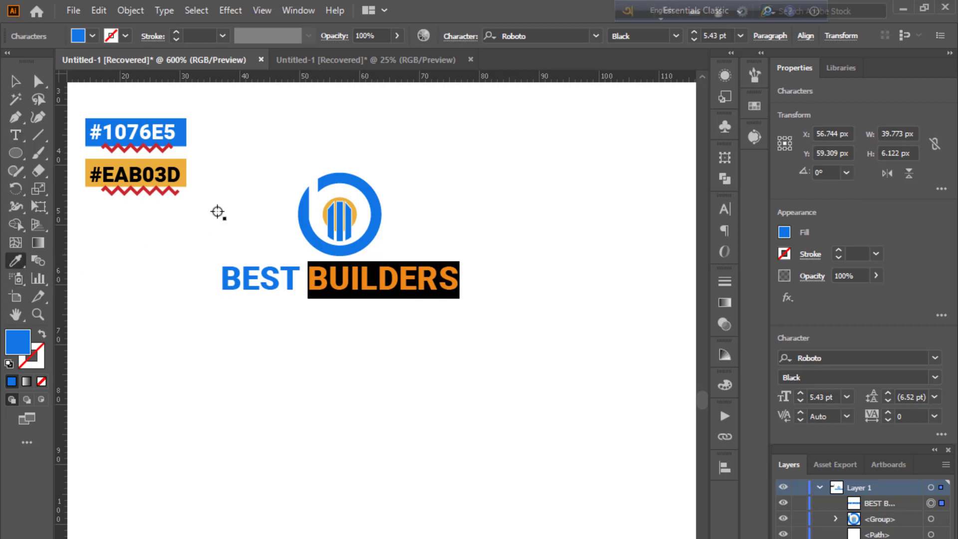
left_click(185, 163)
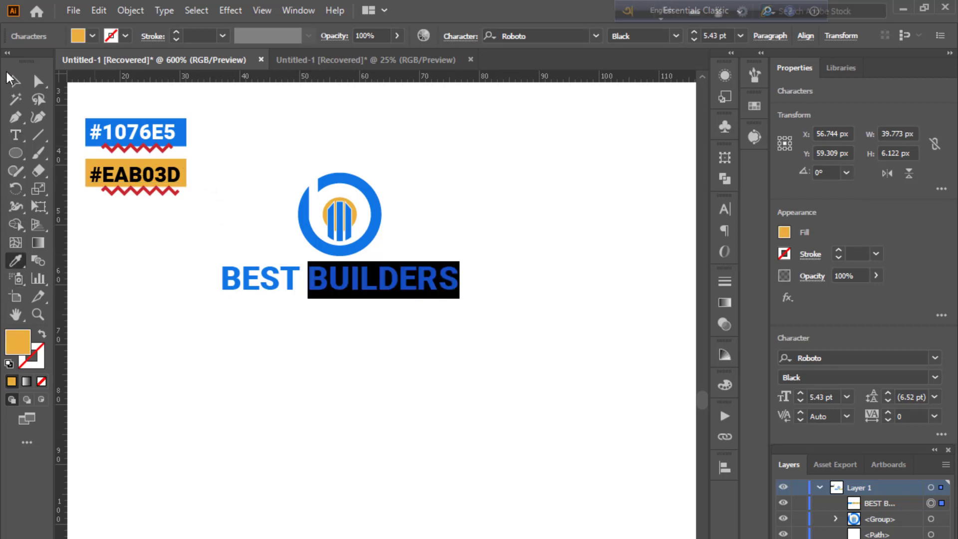
left_click(15, 80)
left_click(103, 301)
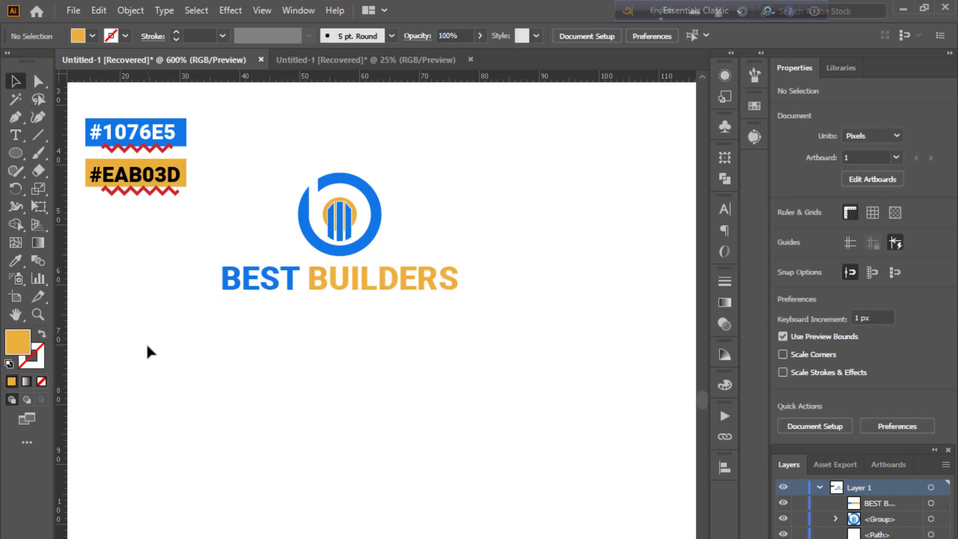